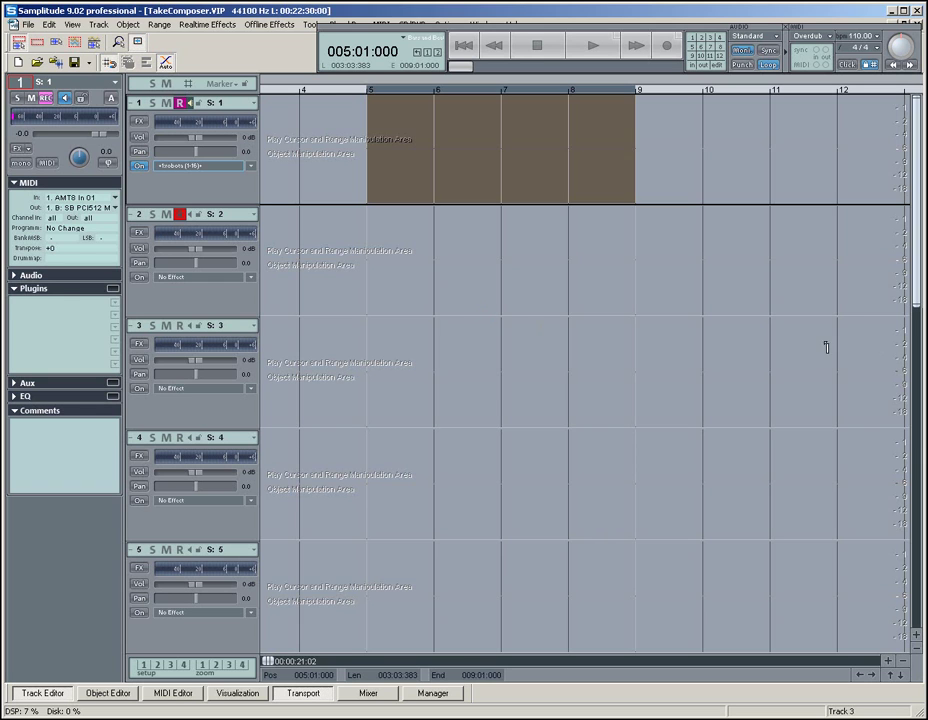
# Clear the selected range and set the playback position to bar 6.
pyautogui.click(438, 318)
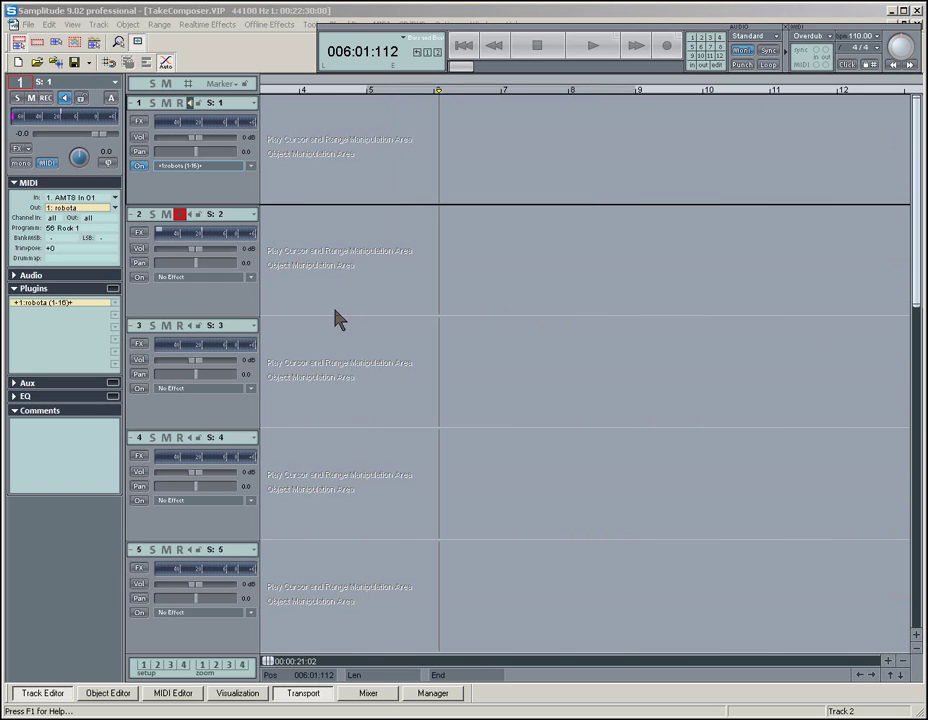
# Turn on grid snapping, select bars 5 to 9, and make track 2 the active track.
pyautogui.rightClick(472, 97)
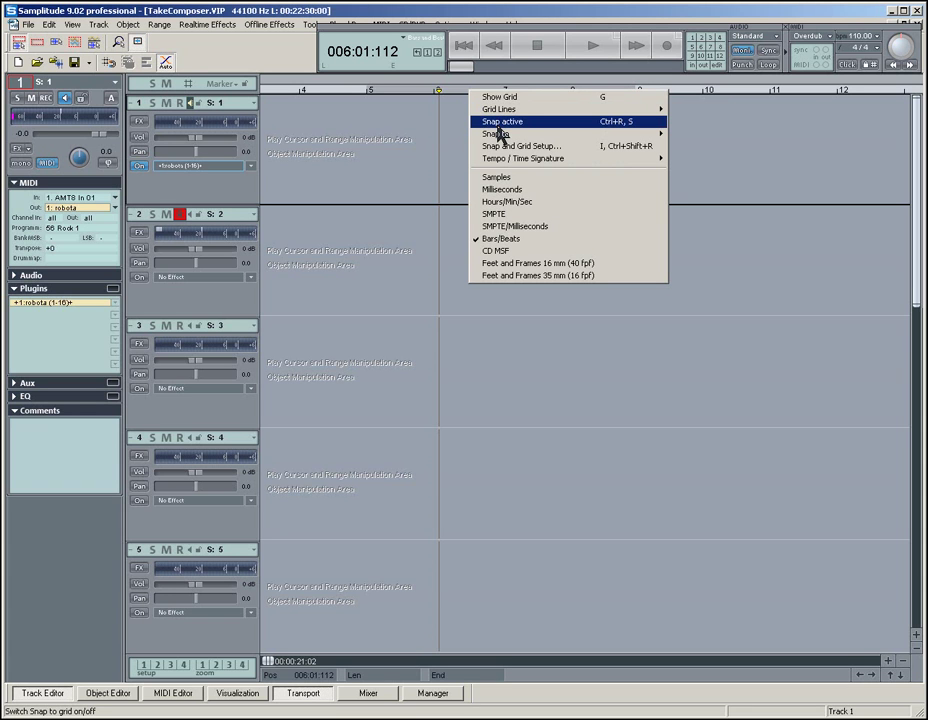
pyautogui.click(476, 121)
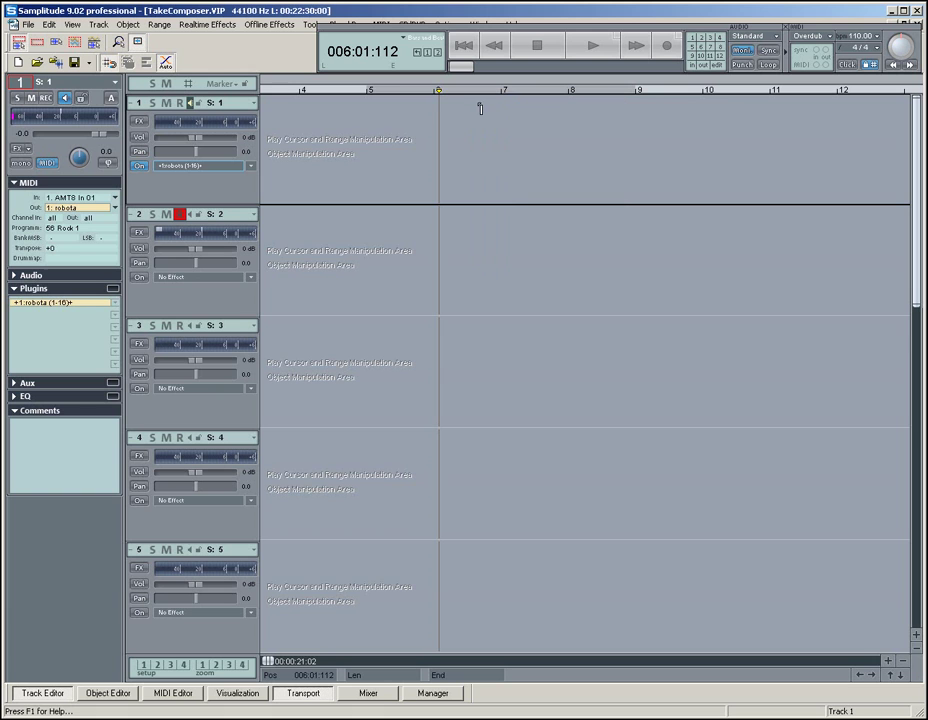
pyautogui.click(369, 93)
pyautogui.moveTo(369, 101); pyautogui.dragTo(639, 122)
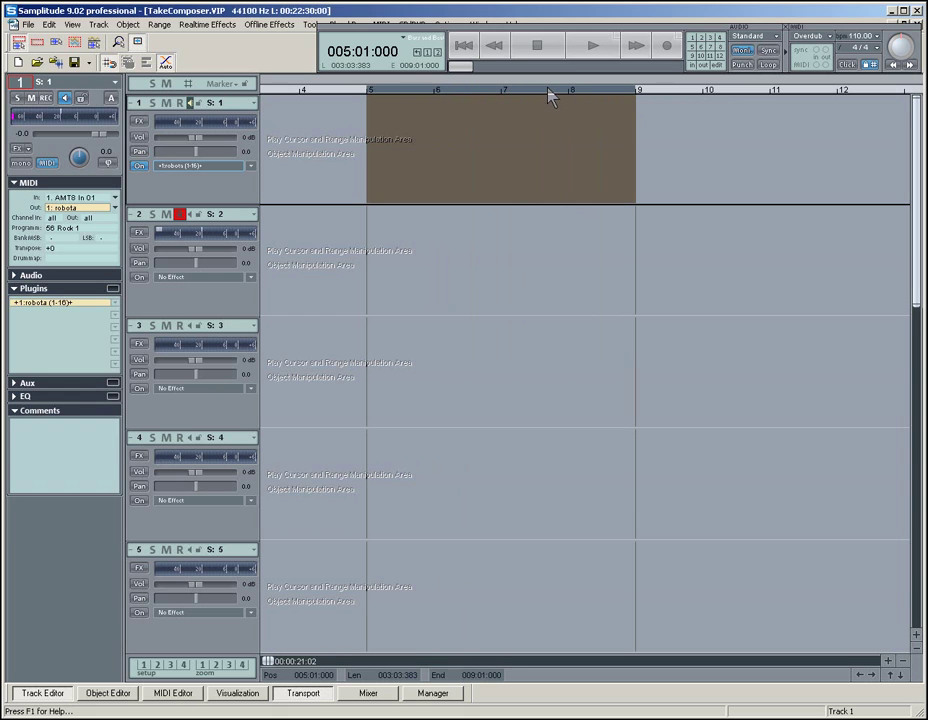
pyautogui.doubleClick(463, 95)
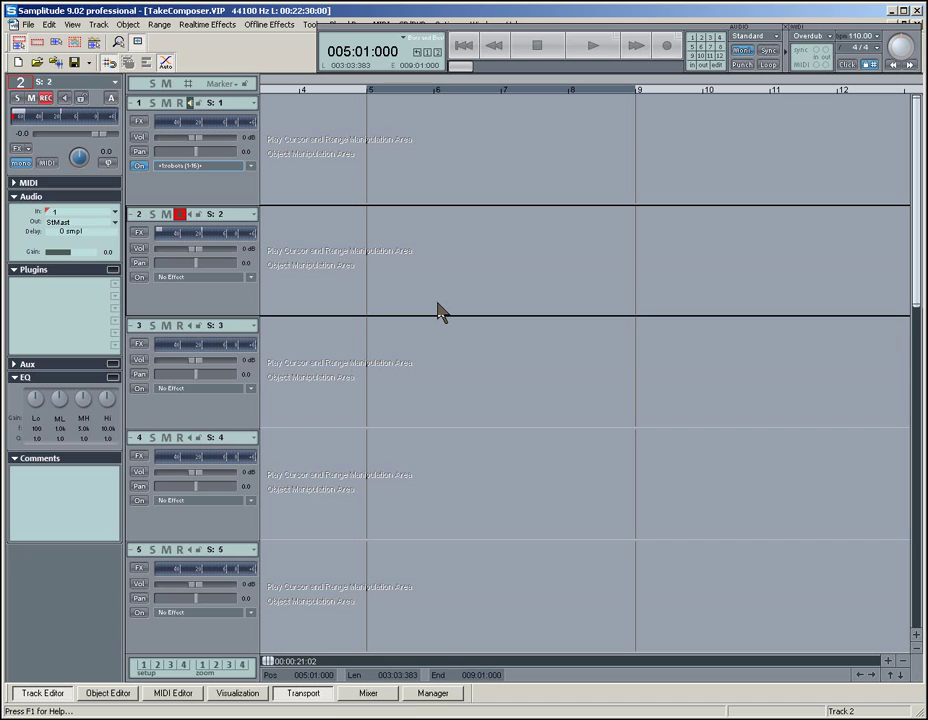
# In Record Parameter, keep the 16-bit mono Wave format at 44100 Hz and switch Monitor on.
pyautogui.hotkey('shift', 'r')
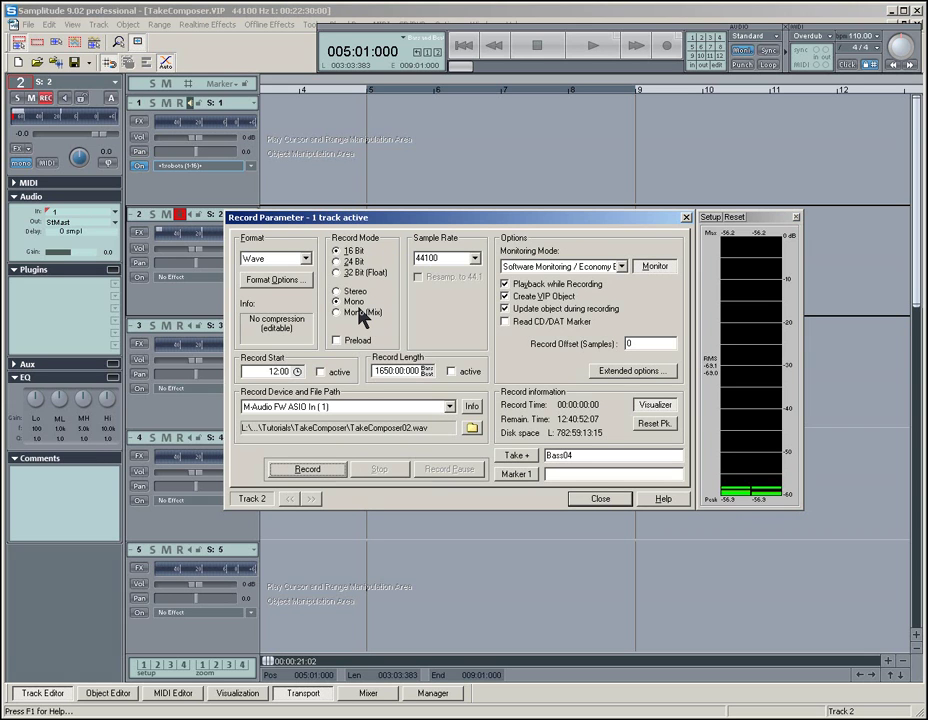
pyautogui.click(306, 259)
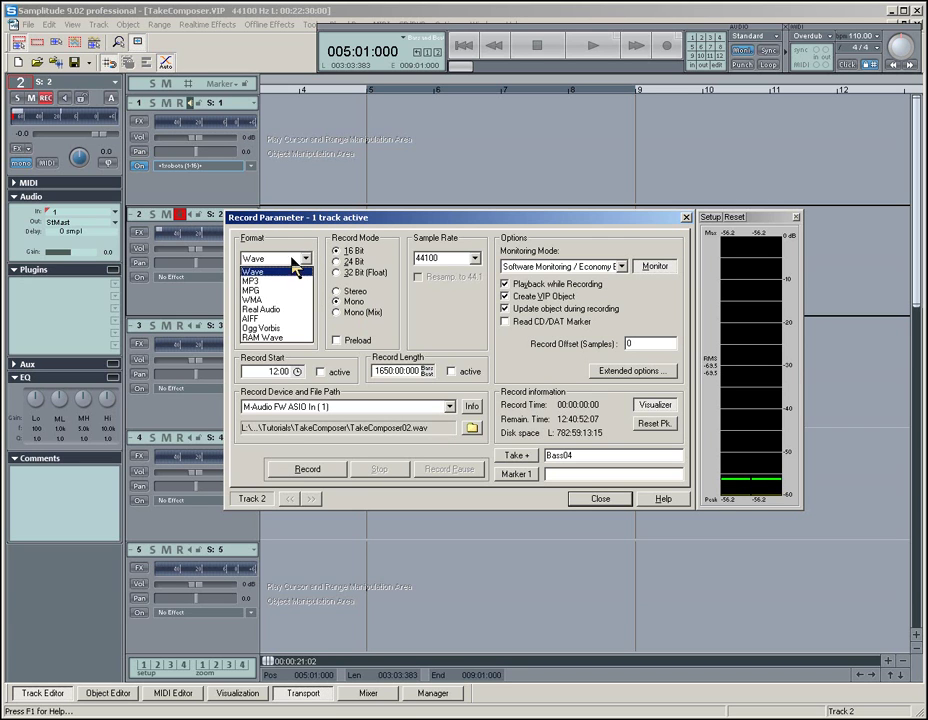
pyautogui.click(295, 249)
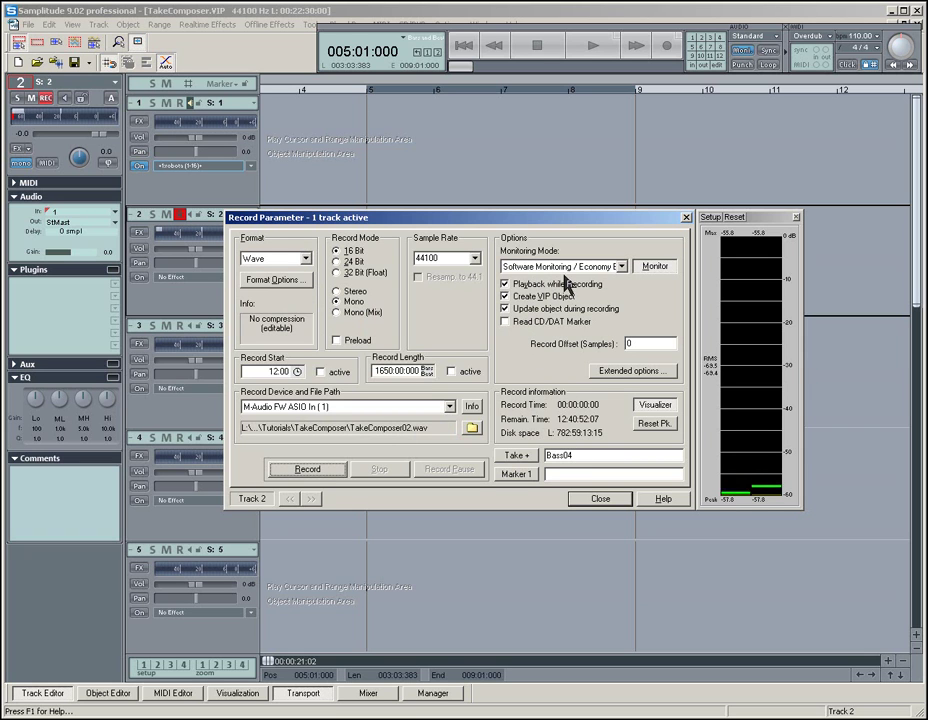
pyautogui.click(653, 266)
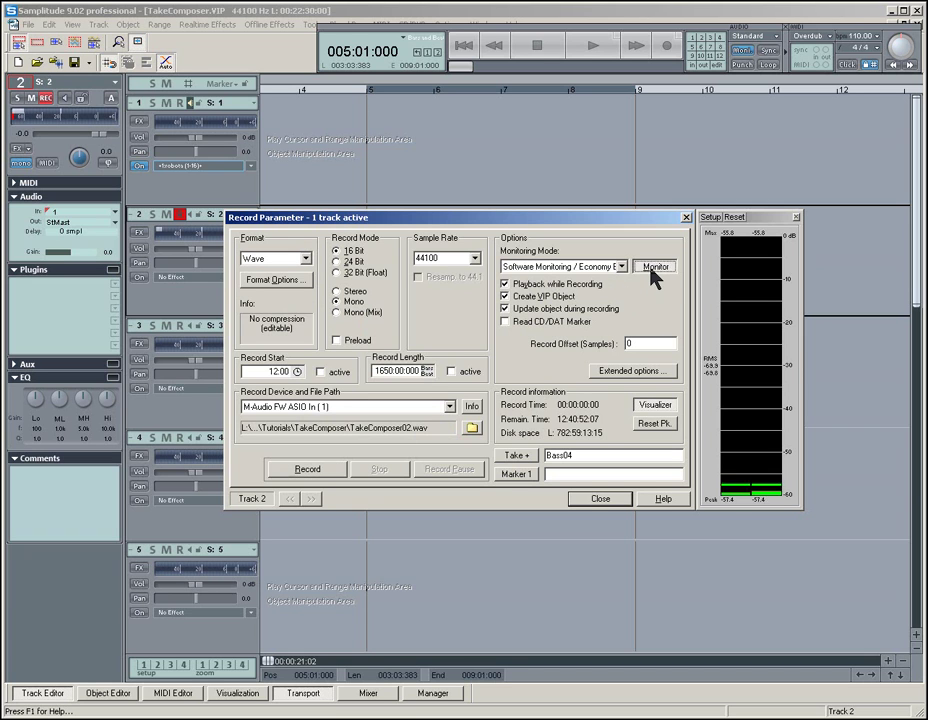
# Enable 'Each Record Take in a new file' in Extended options and close the recording settings.
pyautogui.click(643, 377)
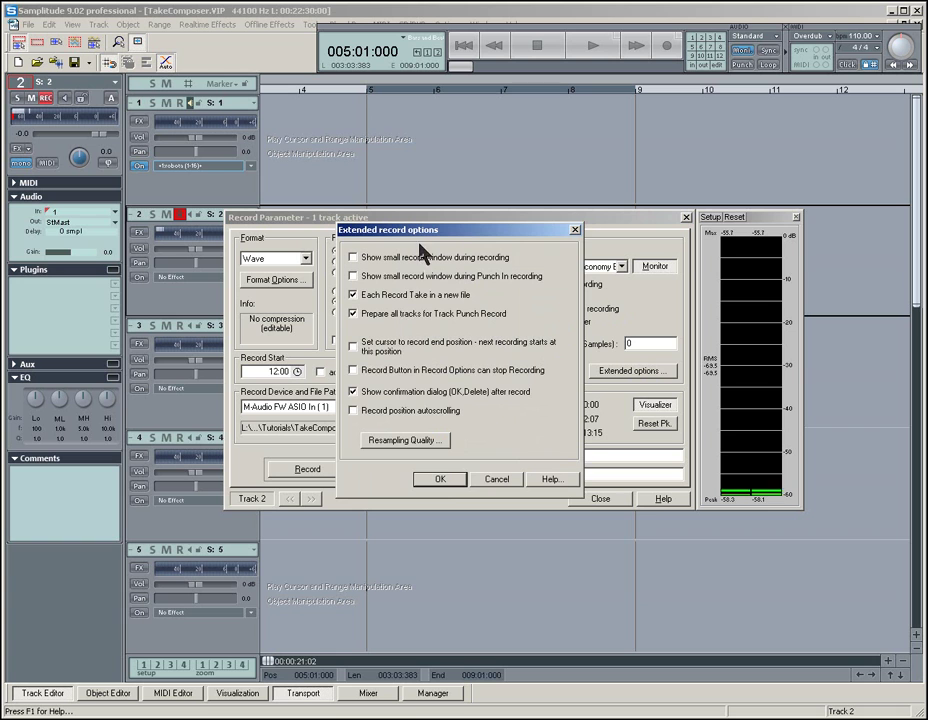
pyautogui.moveTo(518, 232); pyautogui.dragTo(525, 233)
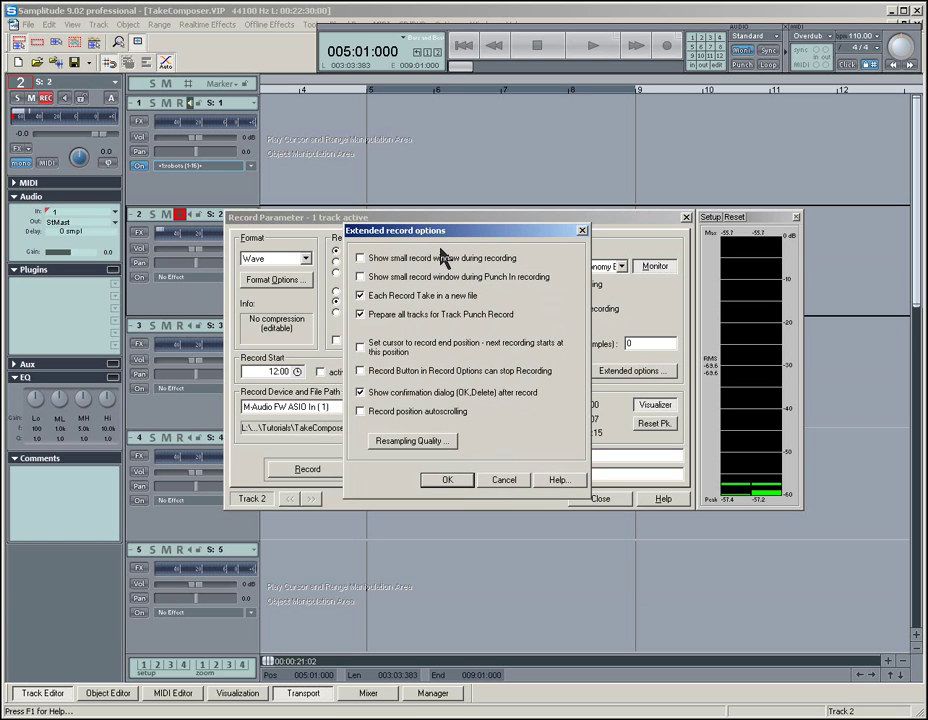
pyautogui.click(448, 480)
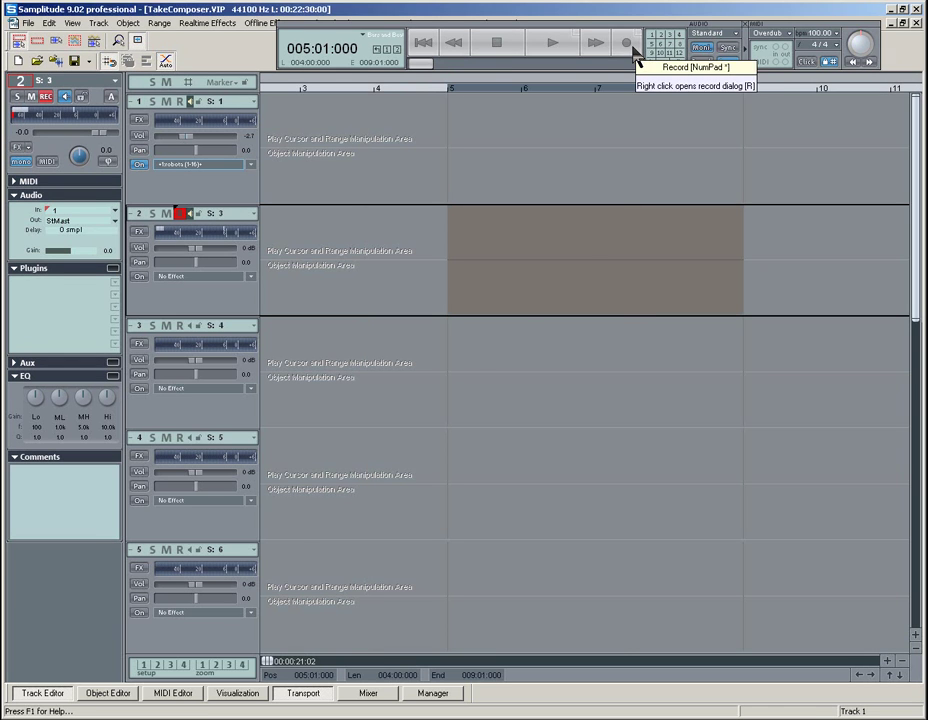
# Record bass takes on track 2 over bars 5–9 and keep them when recording finishes.
pyautogui.click(631, 46)
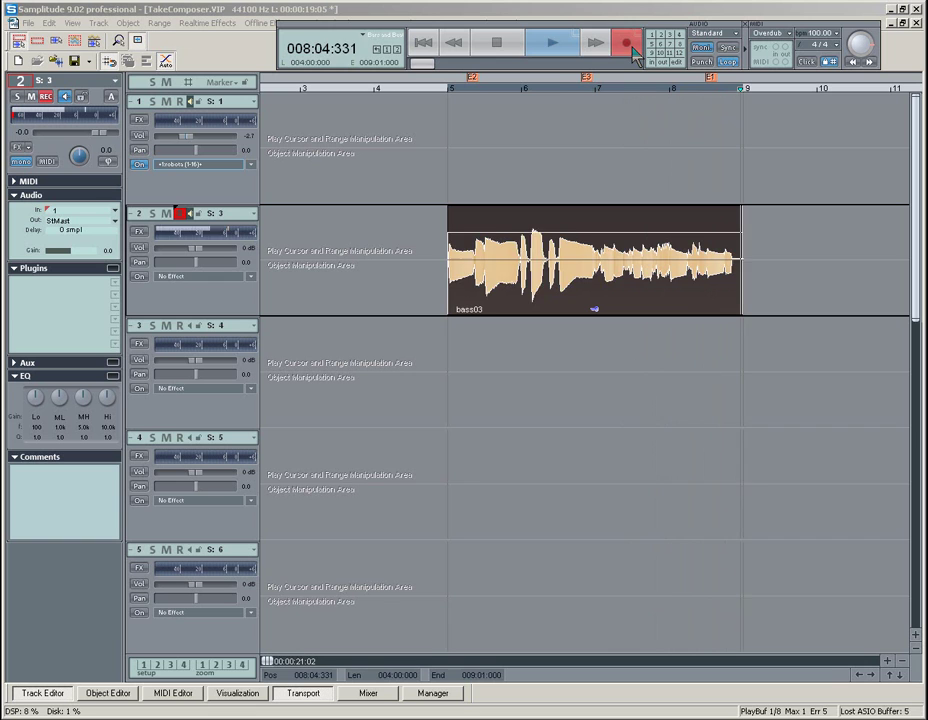
pyautogui.click(512, 43)
pyautogui.click(521, 136)
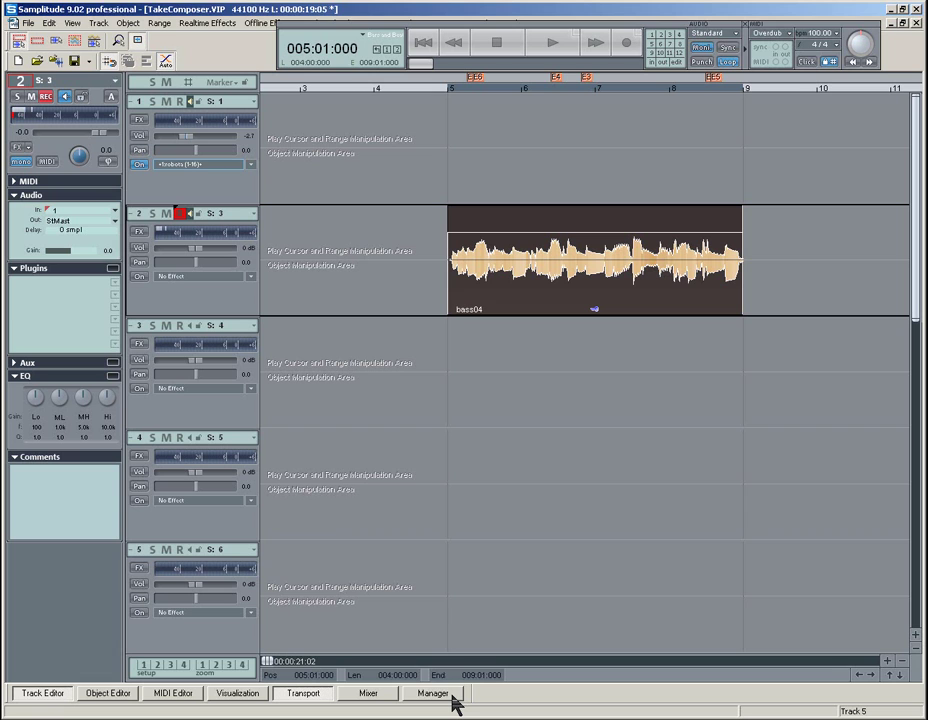
# Delete markers E1–E6 from the Manager's Markers list and select track 2's recorded clip.
pyautogui.click(450, 695)
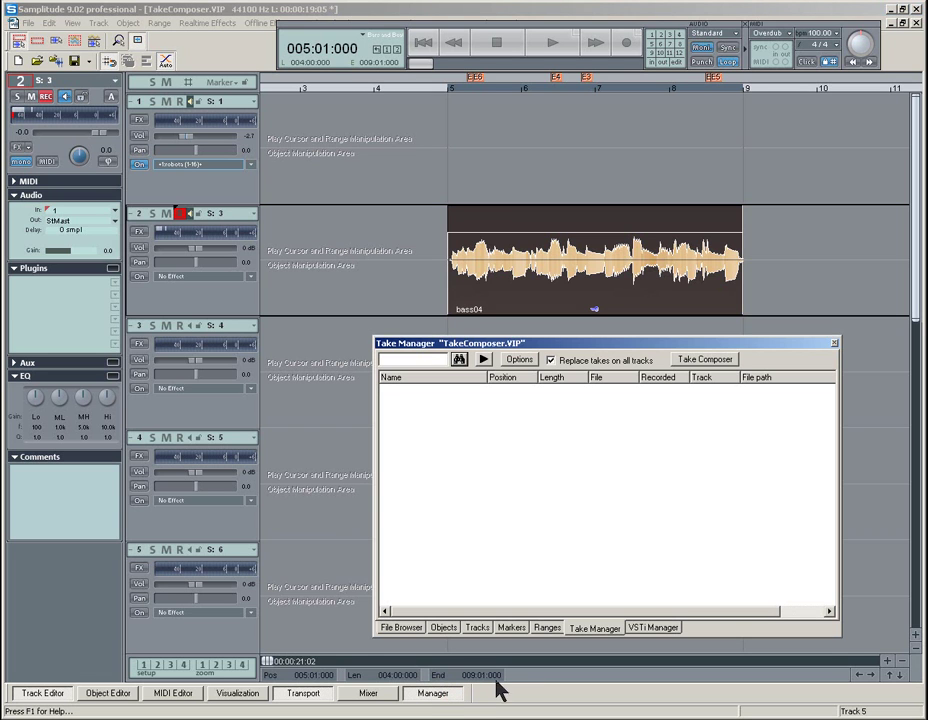
pyautogui.click(512, 628)
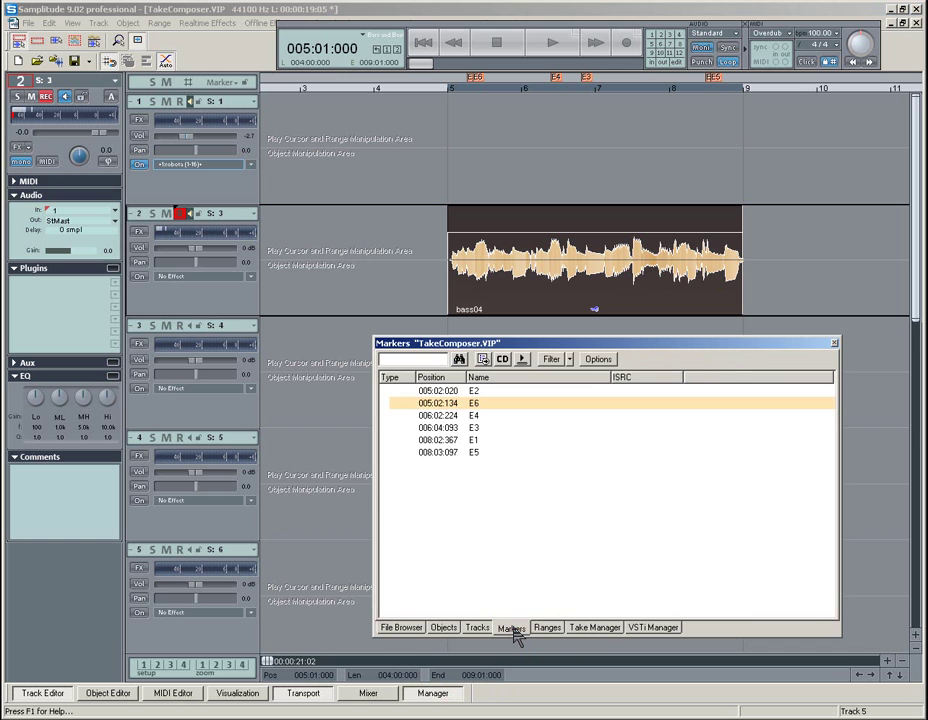
pyautogui.click(456, 391)
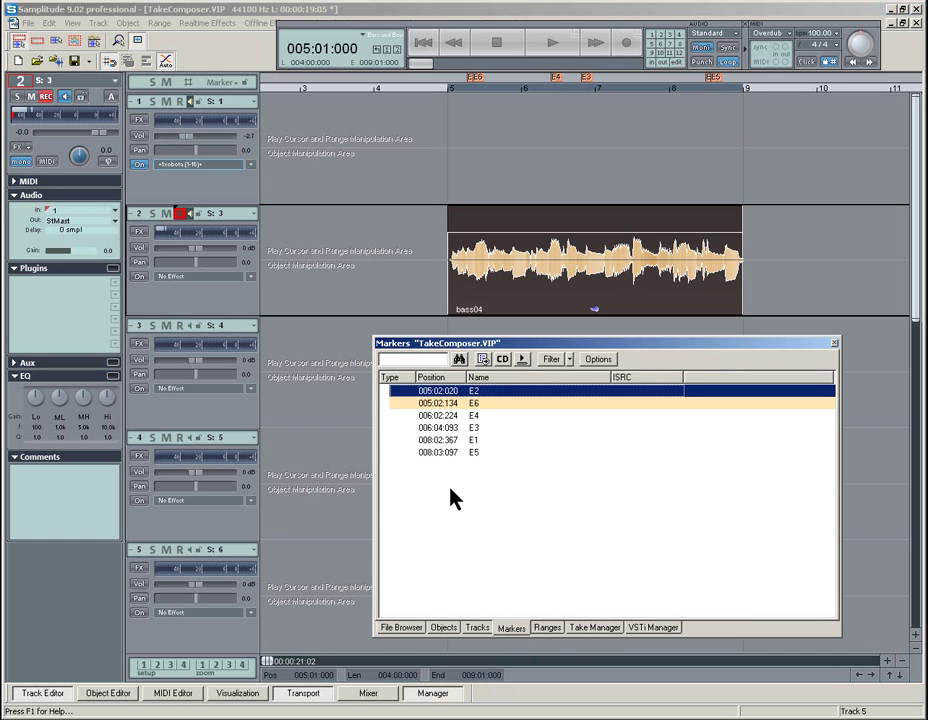
pyautogui.keyDown('shift'); pyautogui.click(452, 453); pyautogui.keyUp('shift')
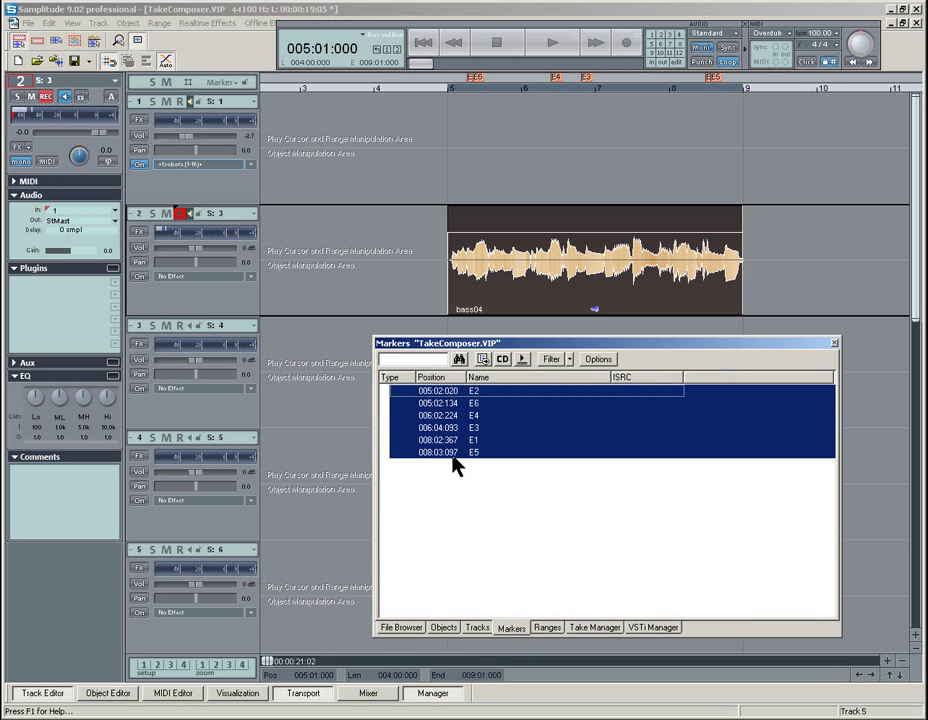
pyautogui.press('Delete')
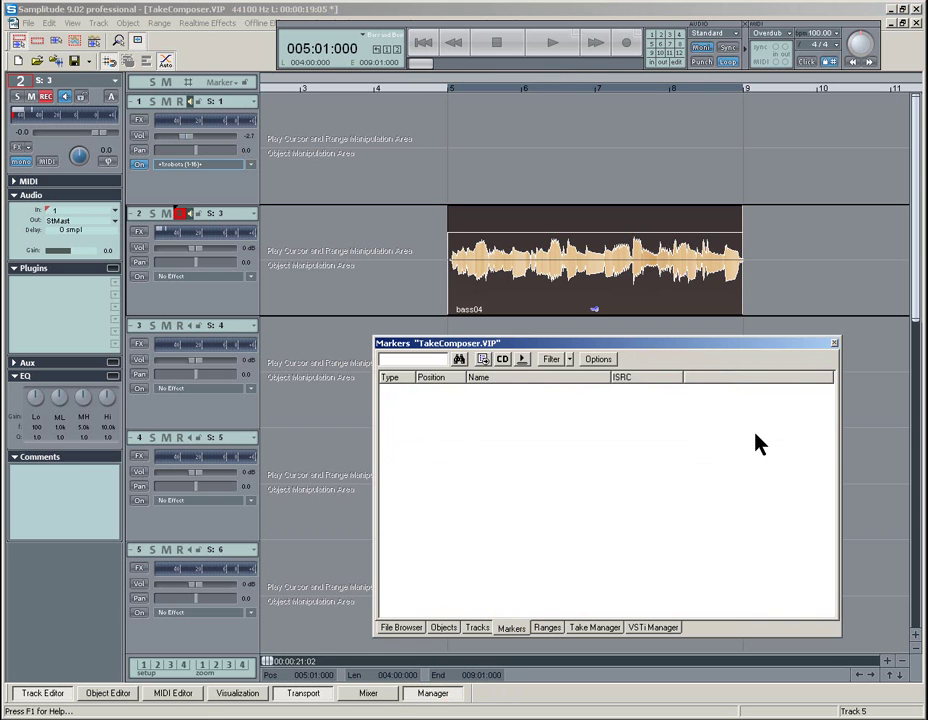
pyautogui.click(835, 343)
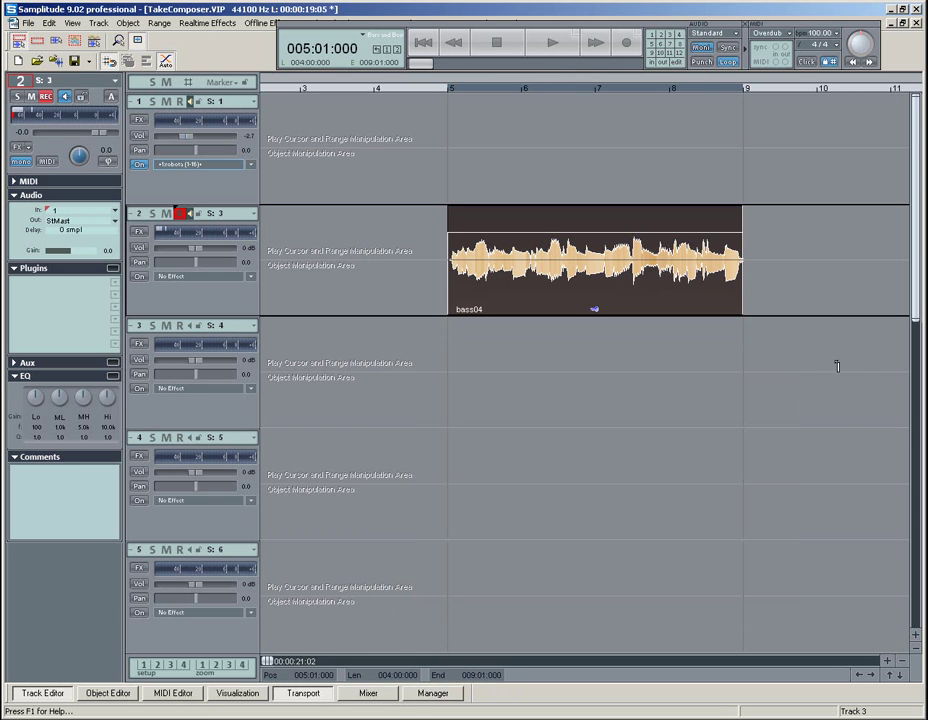
pyautogui.click(730, 290)
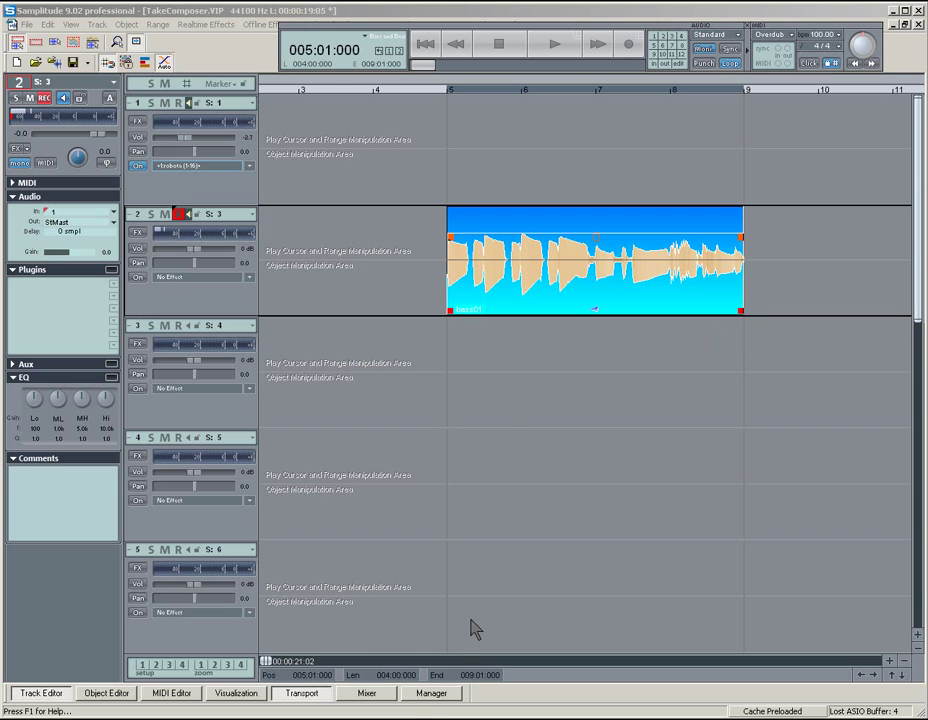
# Loop bars 5–9 while switching track 2 through takes bass02, bass03 and bass04.
pyautogui.click(432, 697)
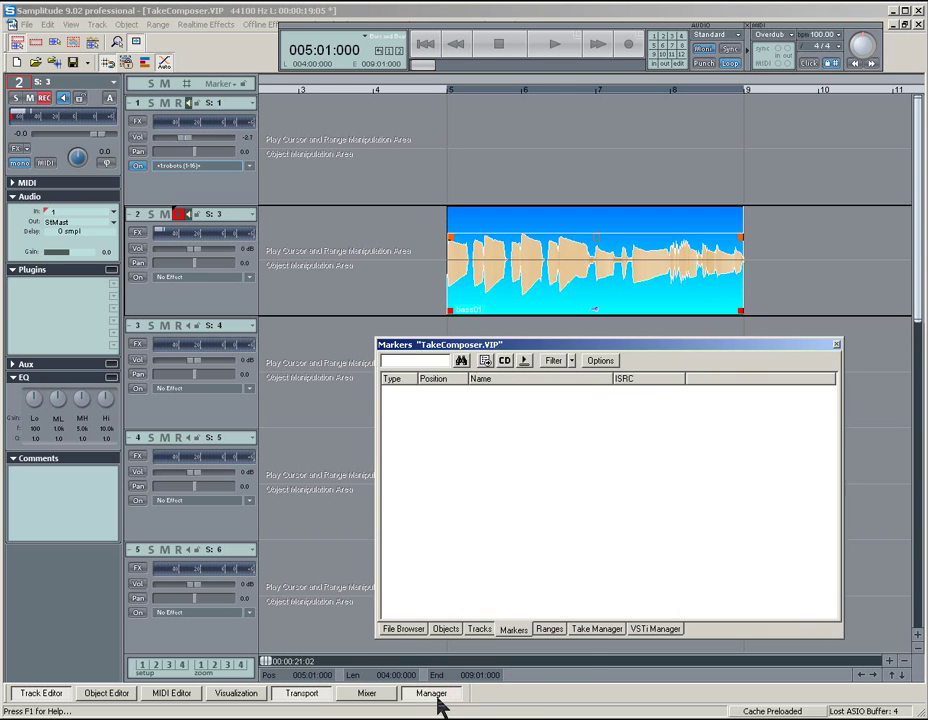
pyautogui.click(595, 630)
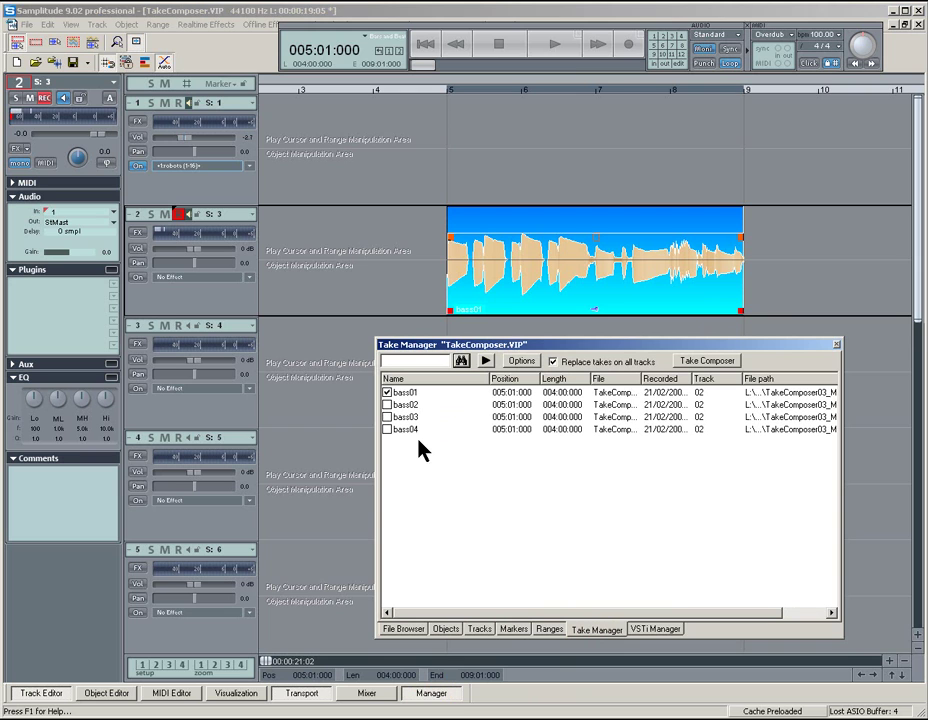
pyautogui.click(558, 45)
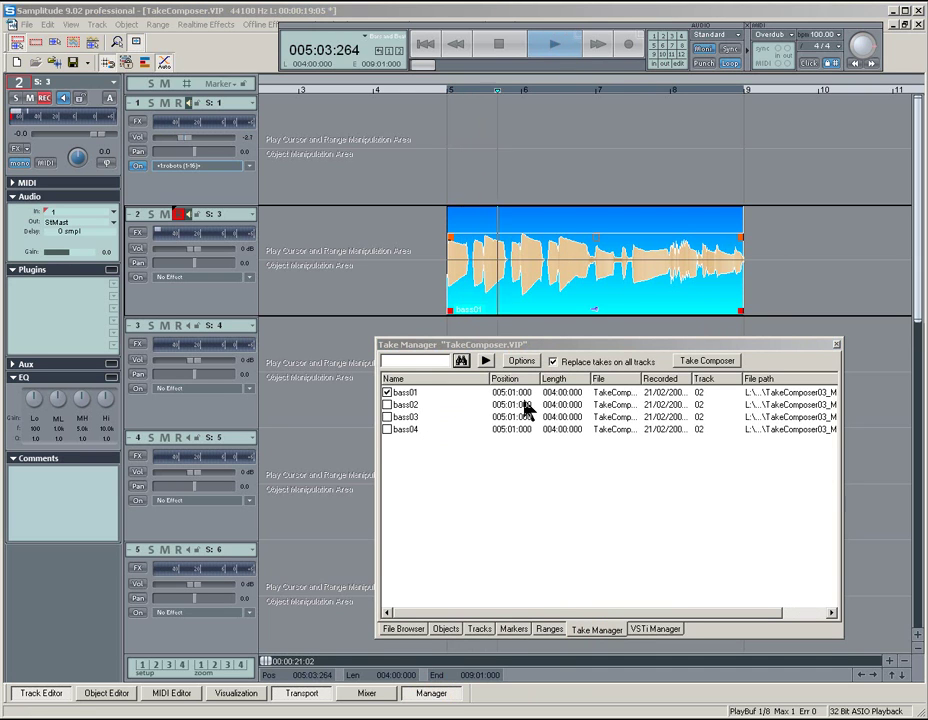
pyautogui.click(388, 406)
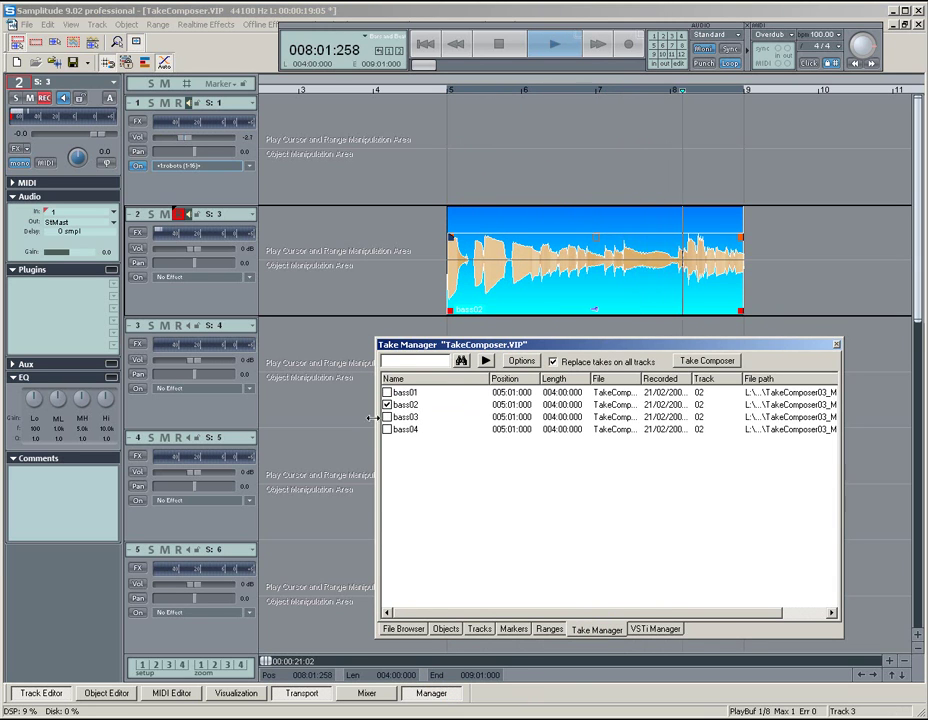
pyautogui.click(388, 418)
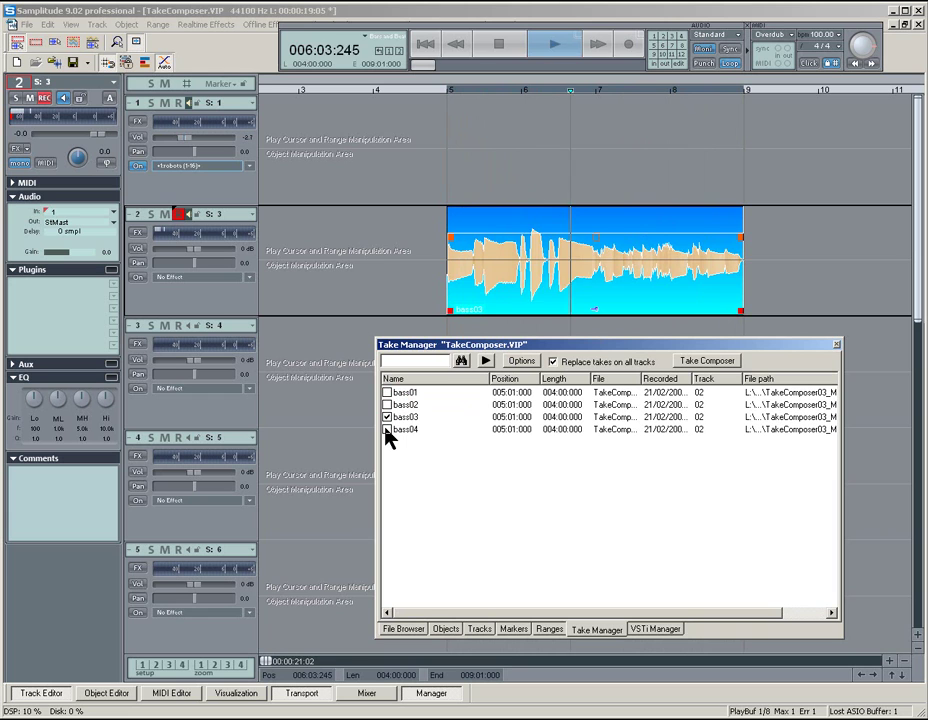
pyautogui.click(388, 430)
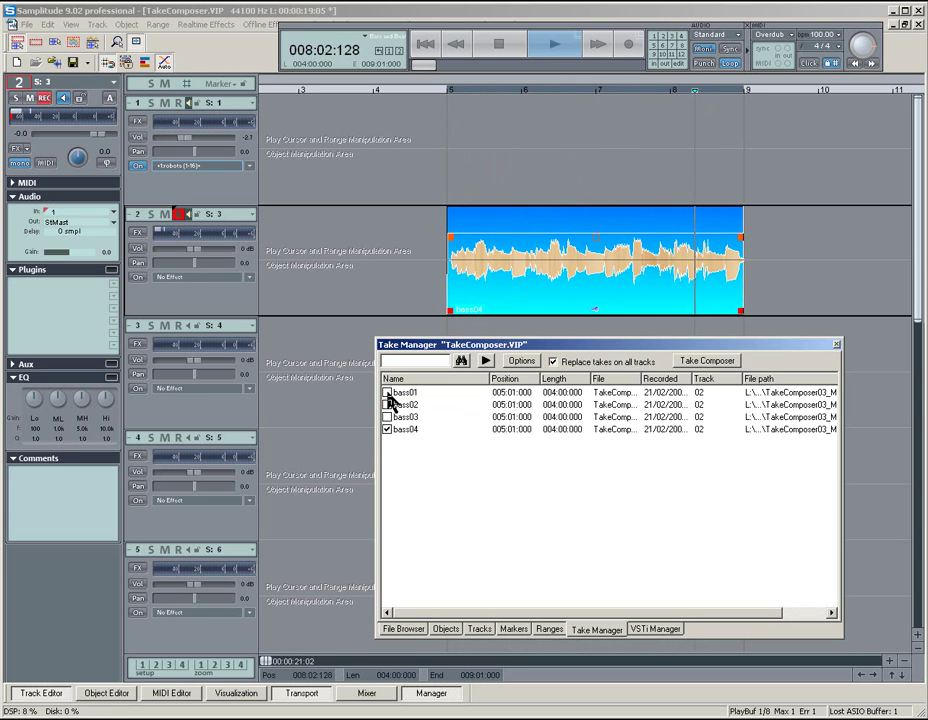
# Return track 2 to take bass01, stop playback, and close the take list.
pyautogui.click(388, 393)
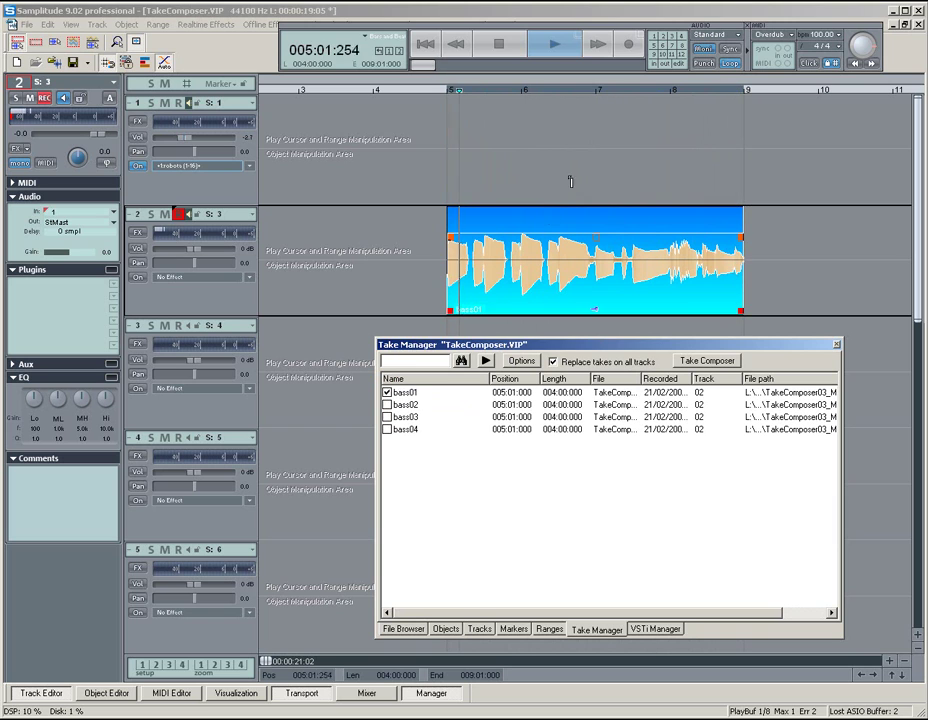
pyautogui.click(497, 45)
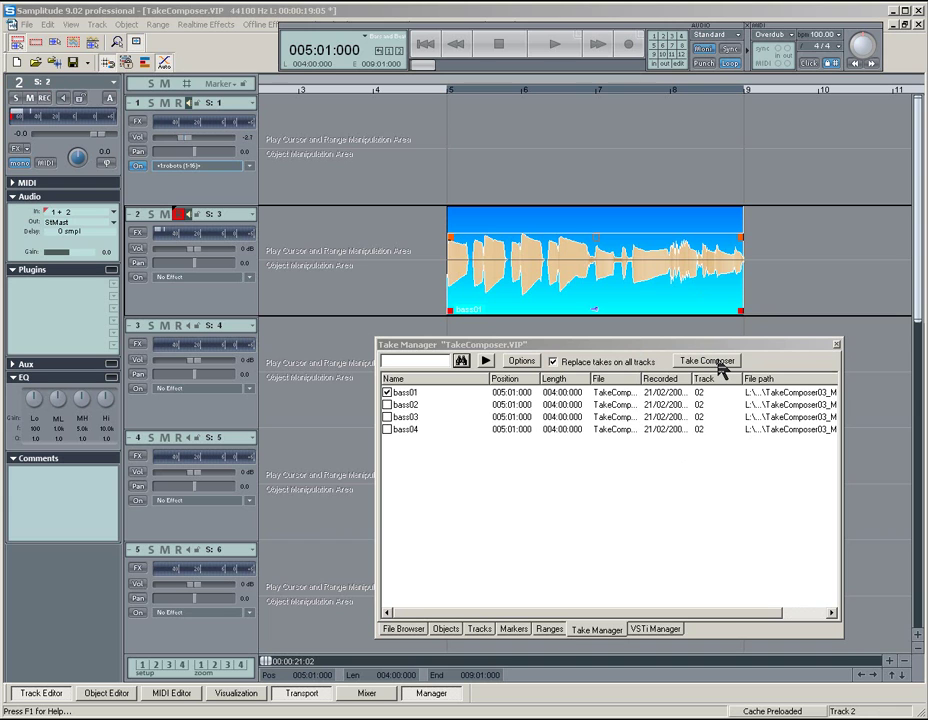
pyautogui.click(837, 344)
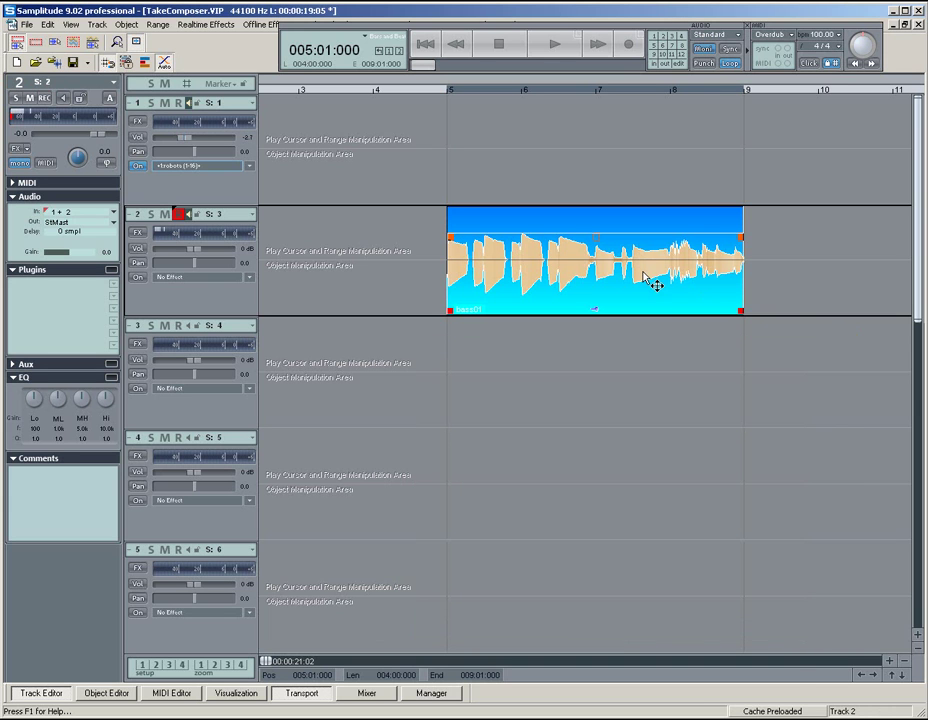
# Load the bass01 object's four takes into the Take Composer and select the bass01 take and comp object.
pyautogui.rightClick(646, 270)
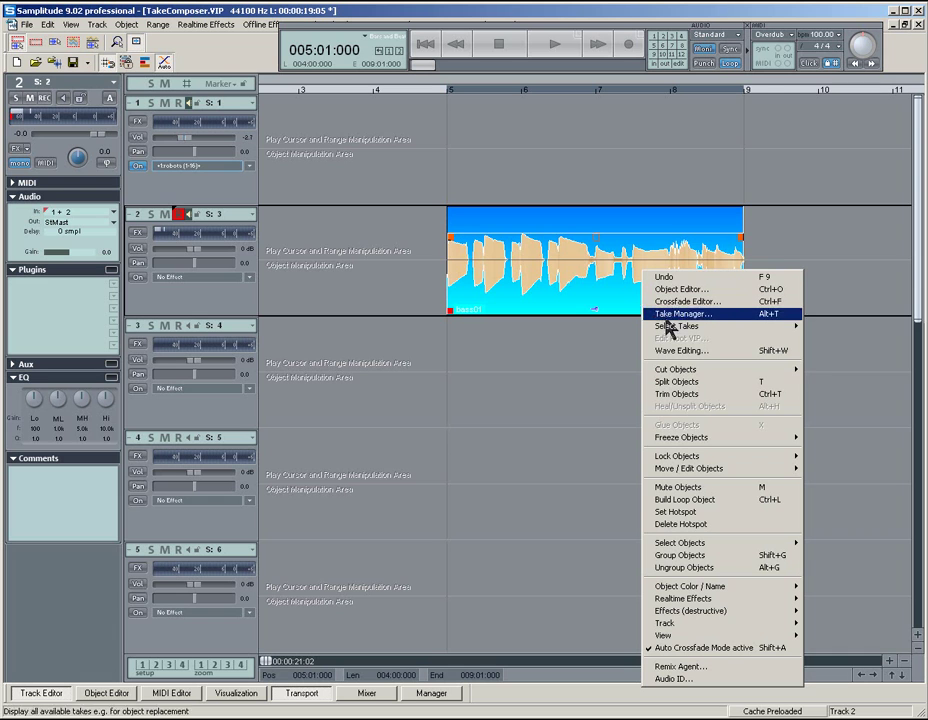
pyautogui.moveTo(672, 335)
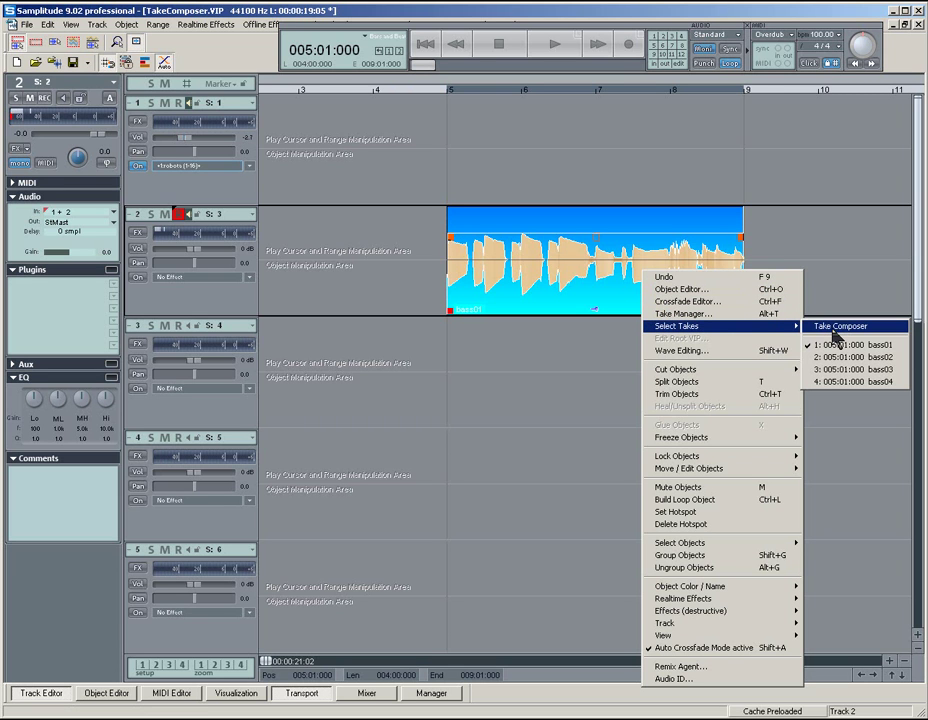
pyautogui.click(833, 330)
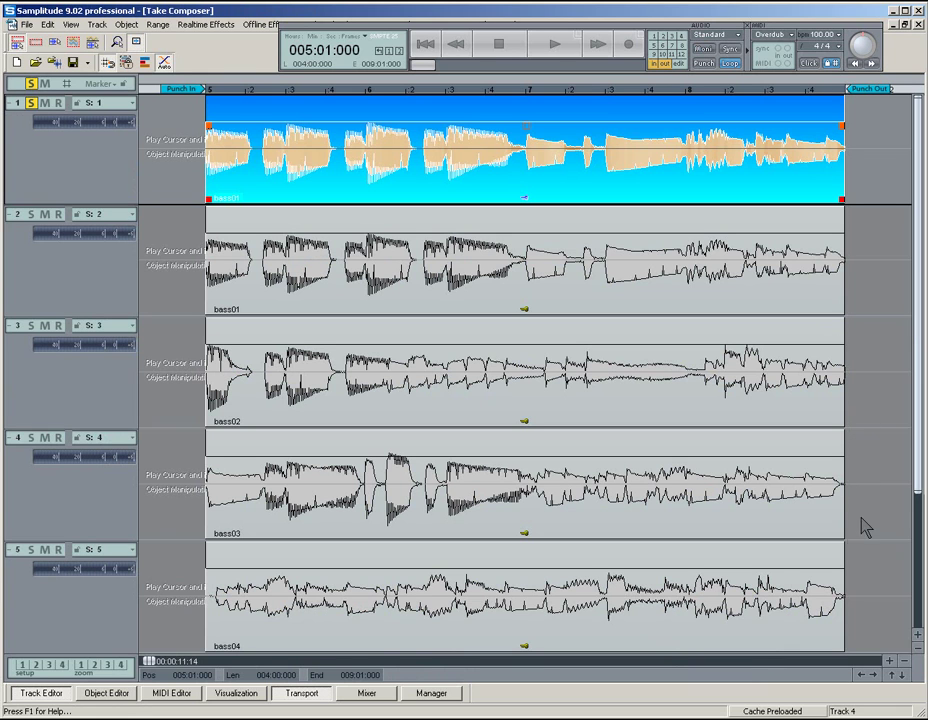
pyautogui.click(266, 309)
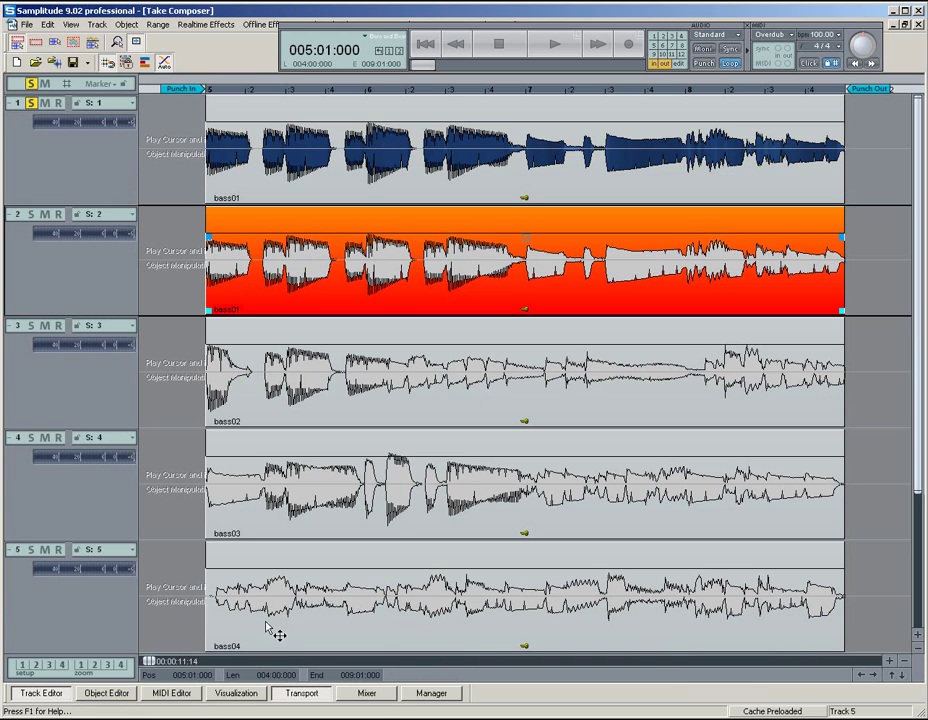
pyautogui.click(303, 193)
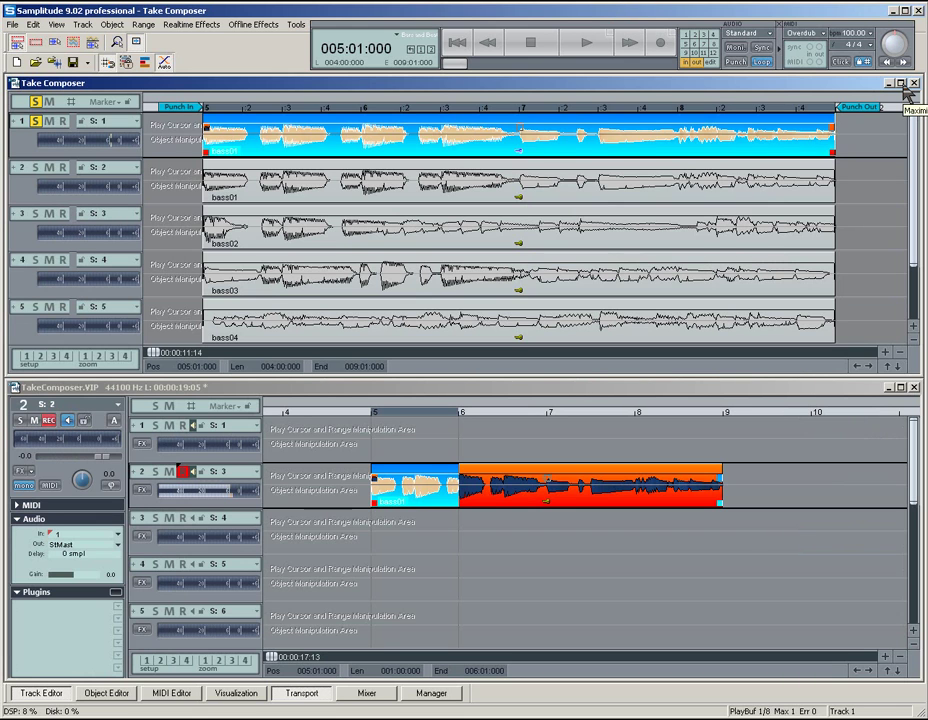
# Maximize the Take Composer, play, mark bar 5, and solo bass01 through bass04 in turn.
pyautogui.click(900, 84)
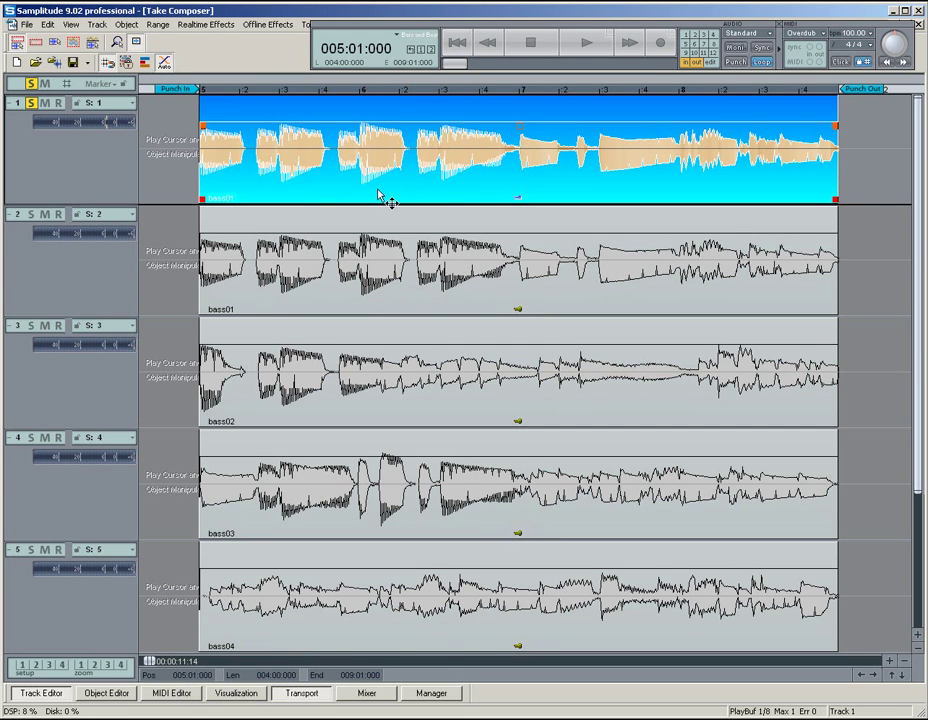
pyautogui.press('space')
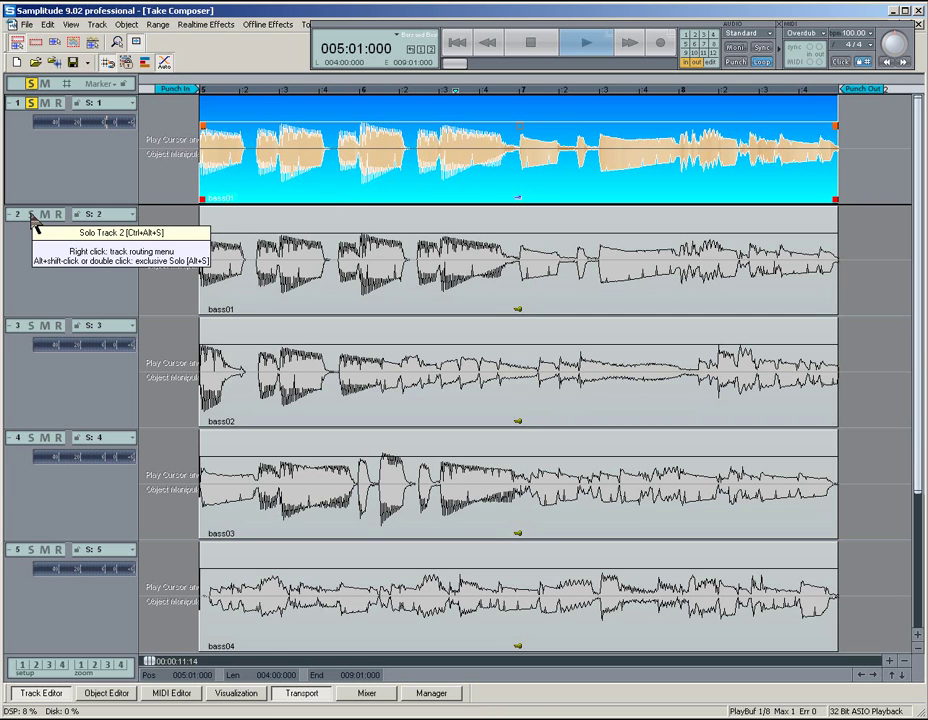
pyautogui.click(31, 215)
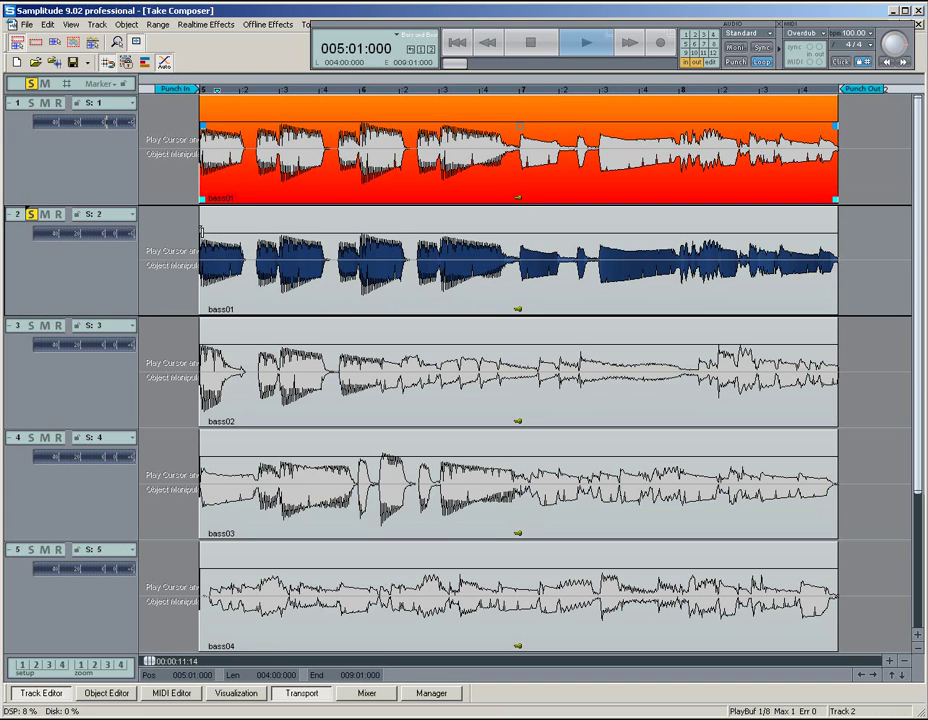
pyautogui.moveTo(200, 230); pyautogui.dragTo(359, 230)
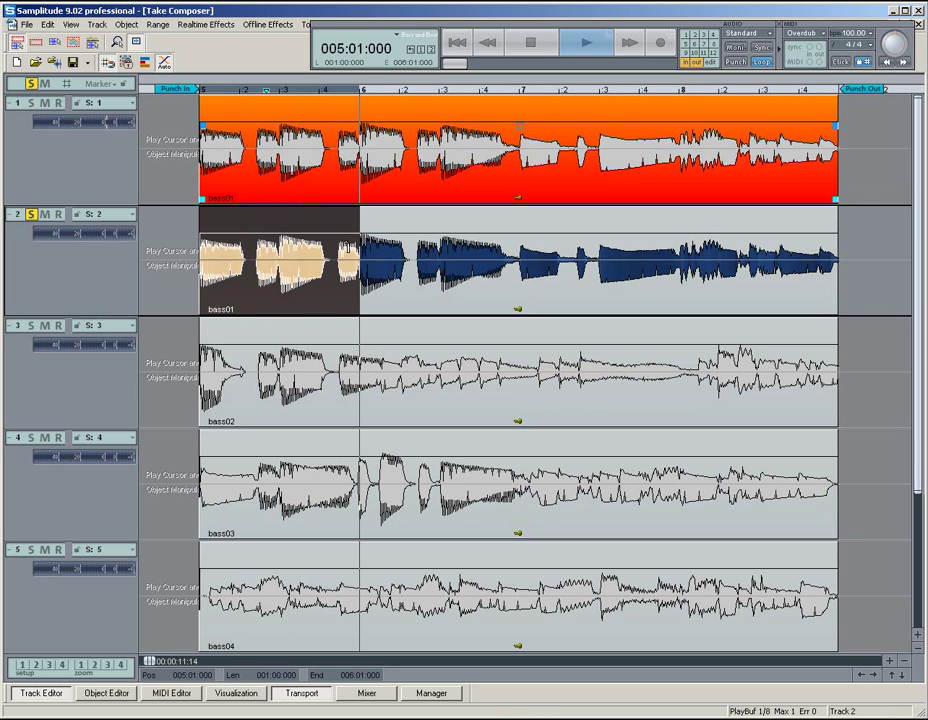
pyautogui.click(32, 326)
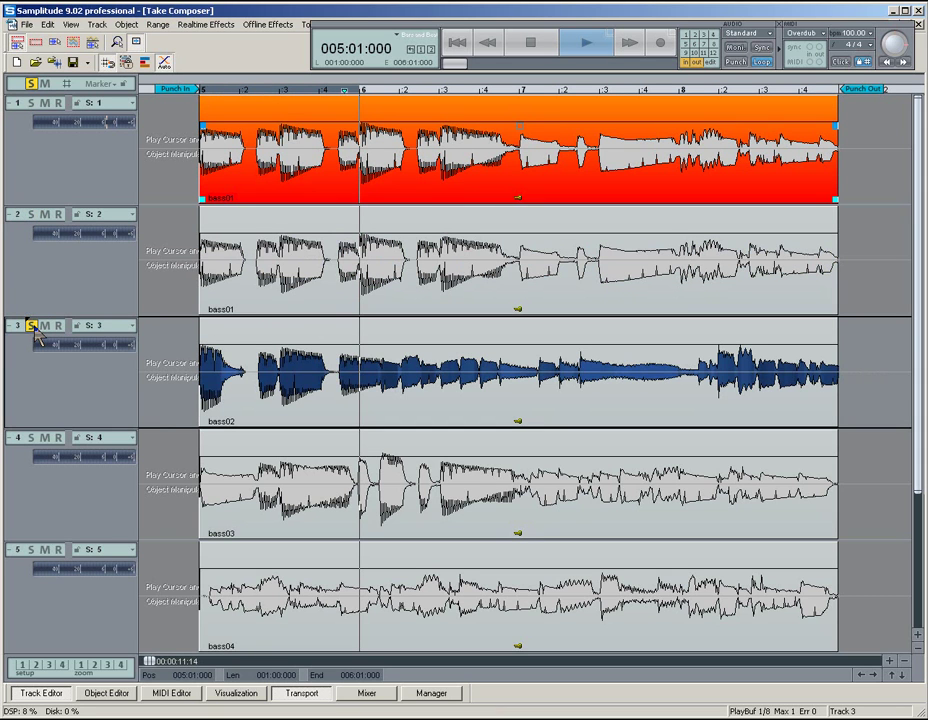
pyautogui.click(31, 438)
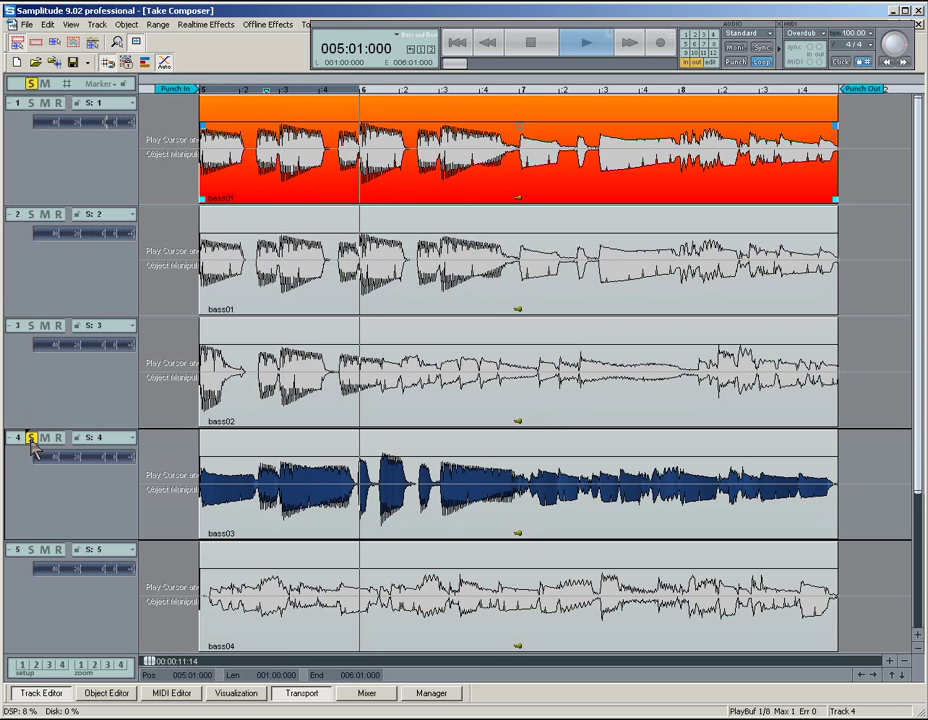
pyautogui.click(31, 550)
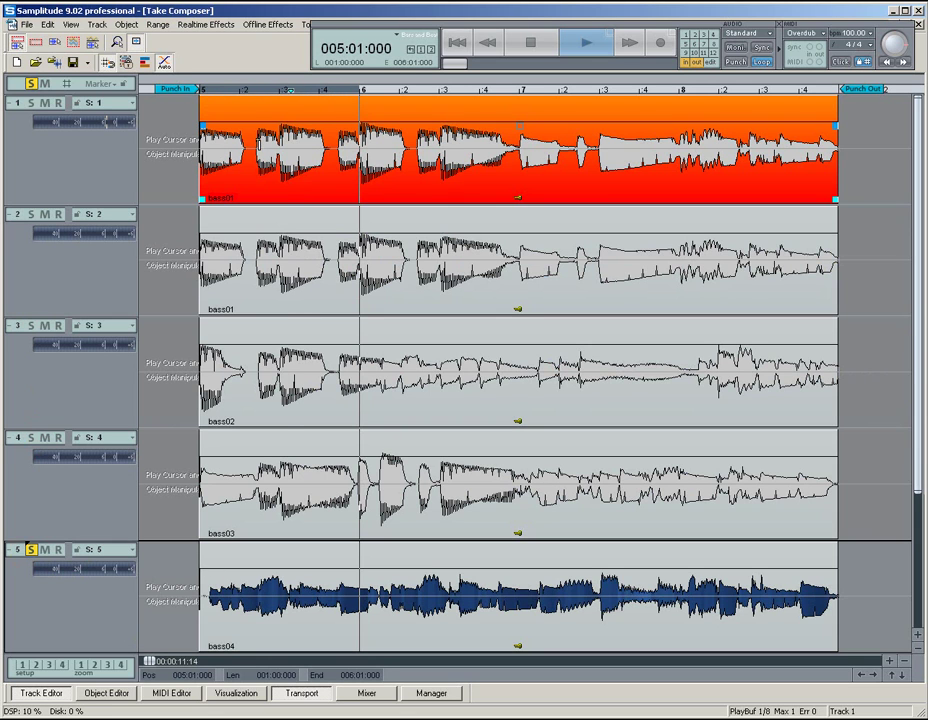
# Put the bass04 take into bar 5 of the comp track and advance the range to bar 6.
pyautogui.press('Down')
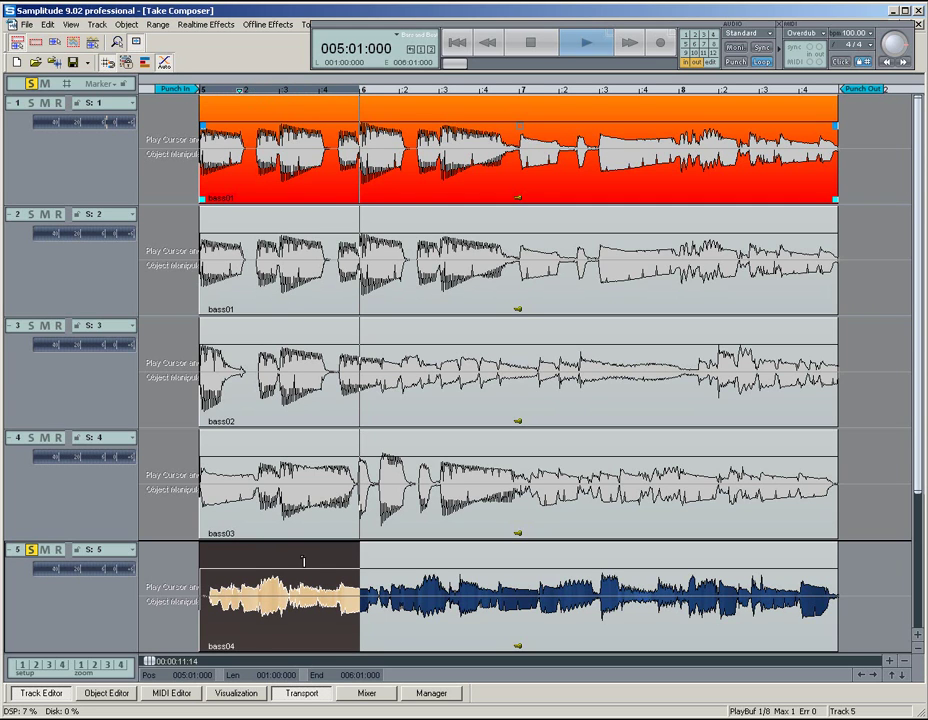
pyautogui.click(247, 625)
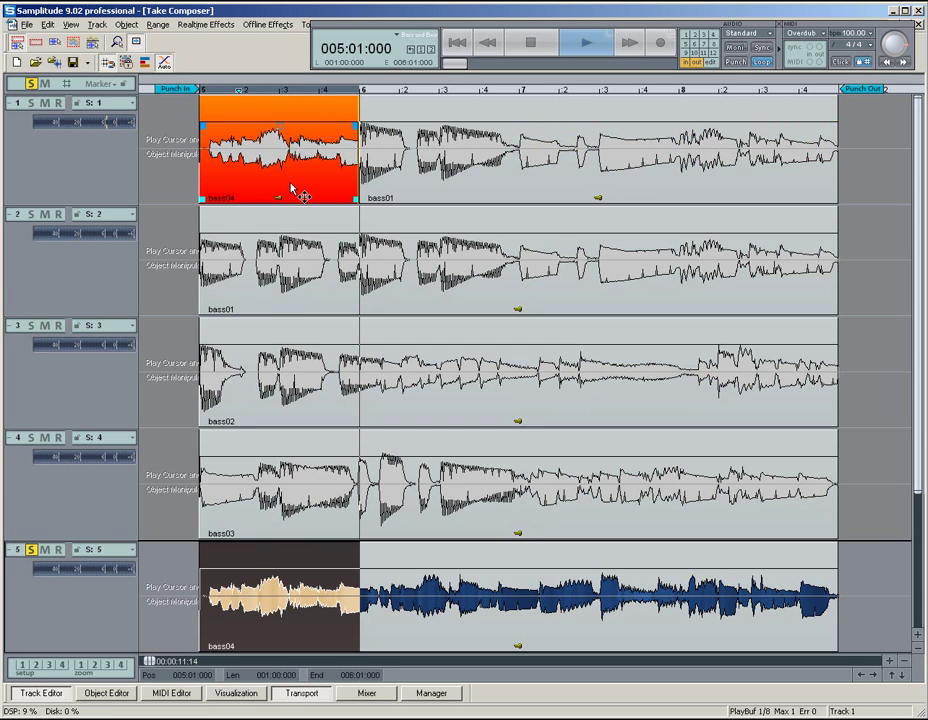
pyautogui.press('Right')
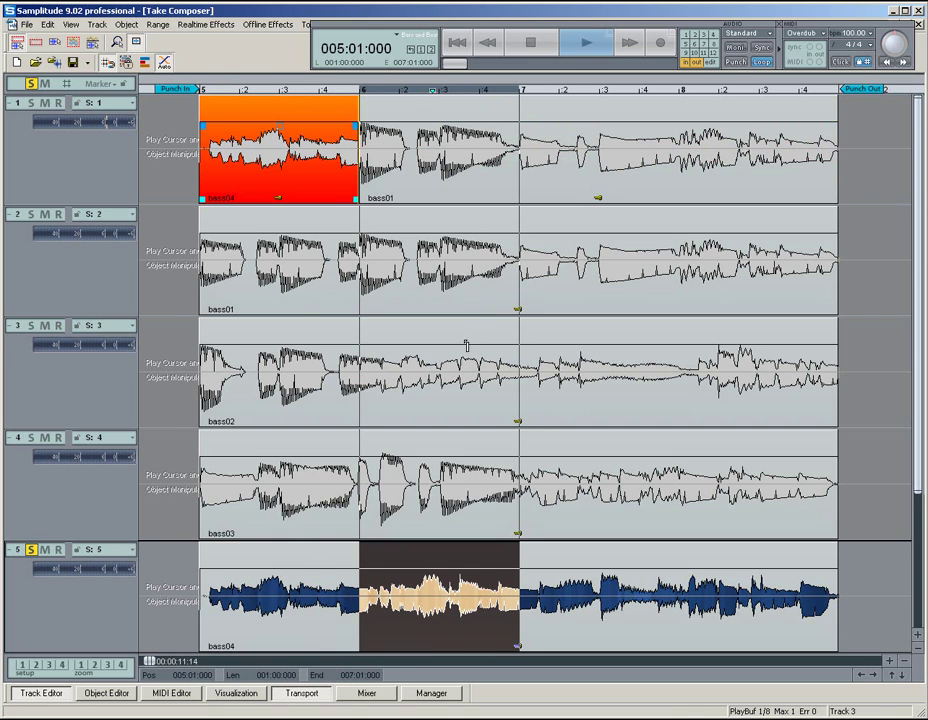
# Compare takes by soloing bass03, bass02, bass01, then bass03 again.
pyautogui.click(31, 439)
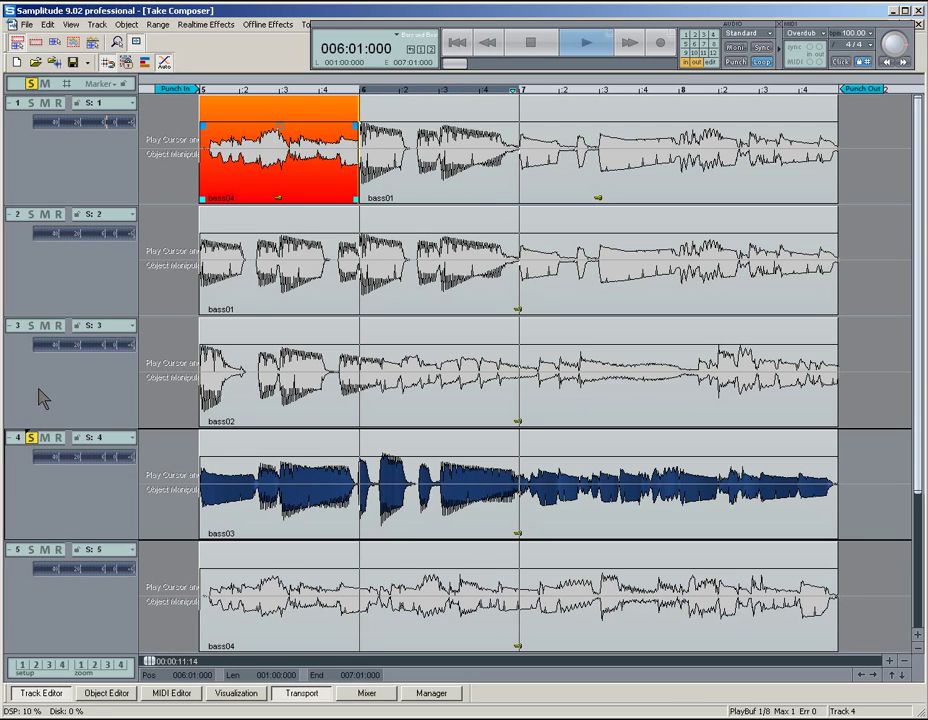
pyautogui.click(31, 327)
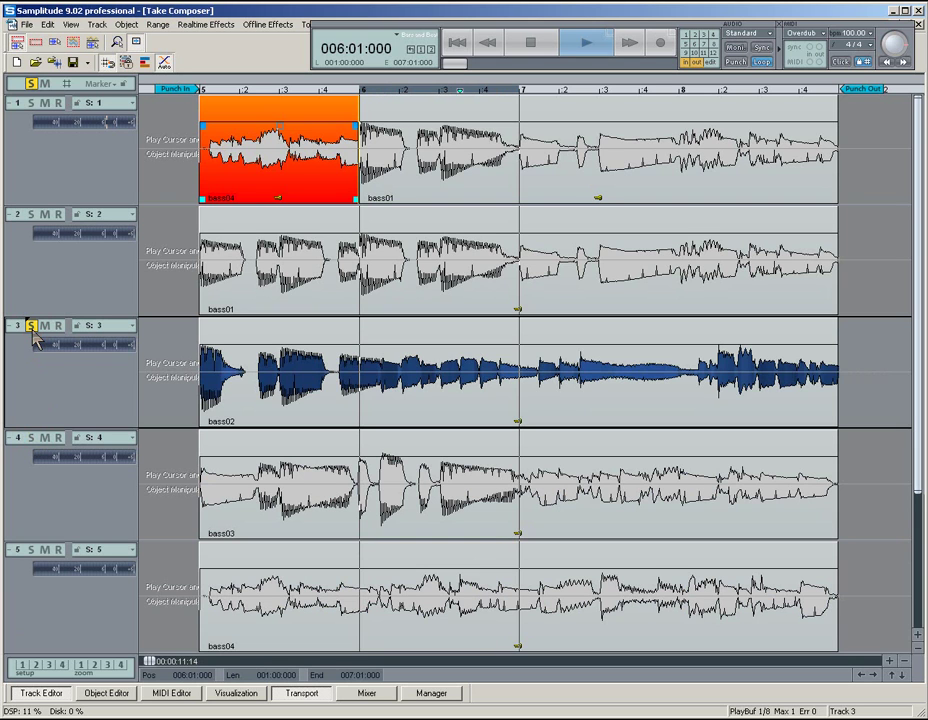
pyautogui.click(31, 215)
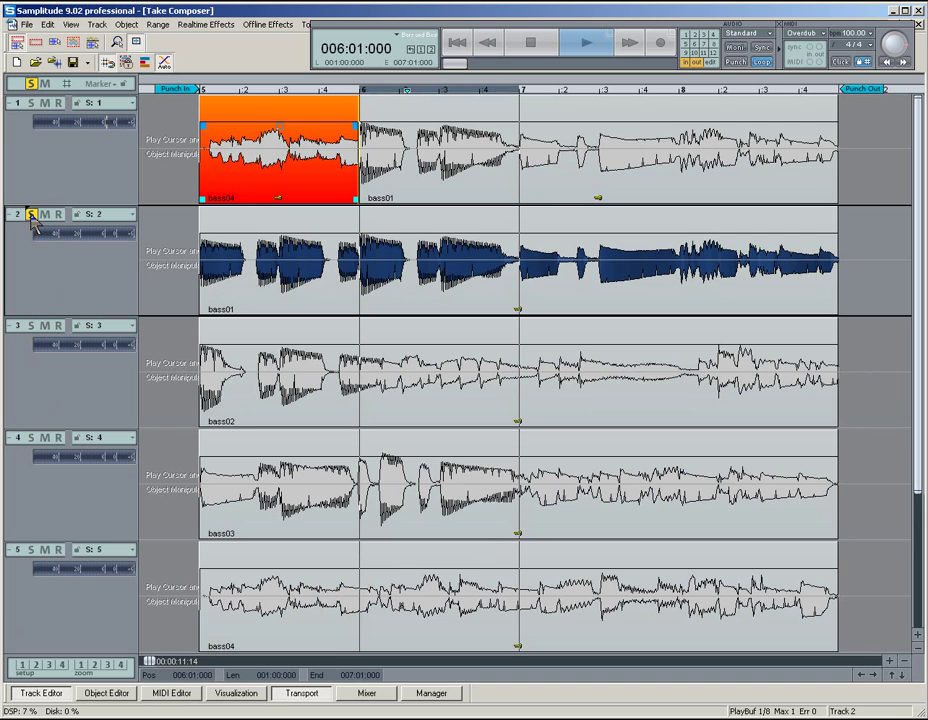
pyautogui.click(31, 437)
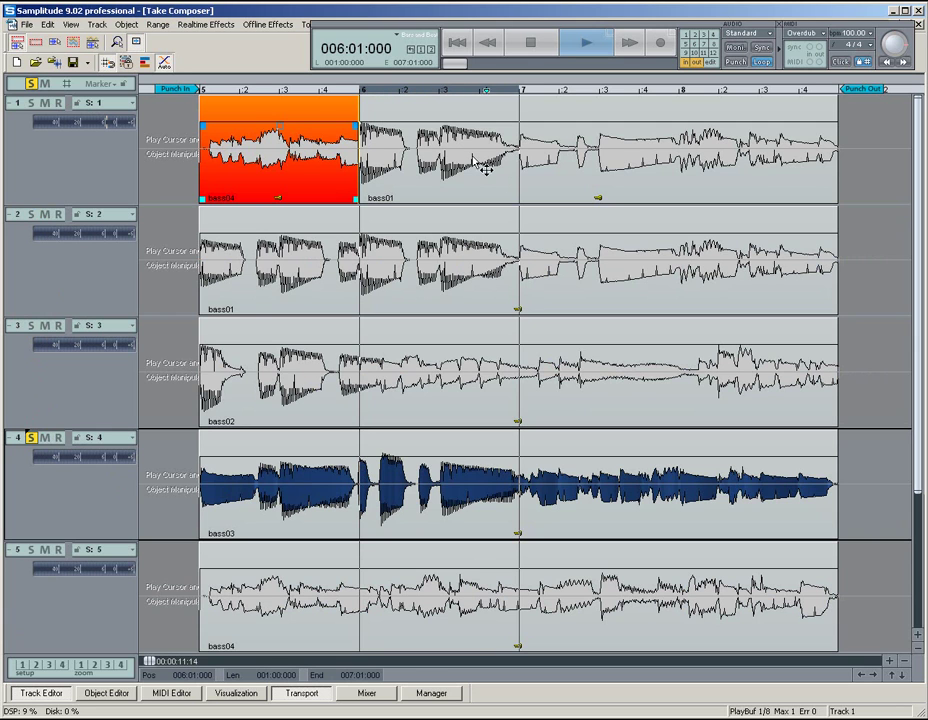
# Use bass03 for bar 6 of the comp track and advance the range to bar 7.
pyautogui.click(443, 89)
pyautogui.click(443, 90)
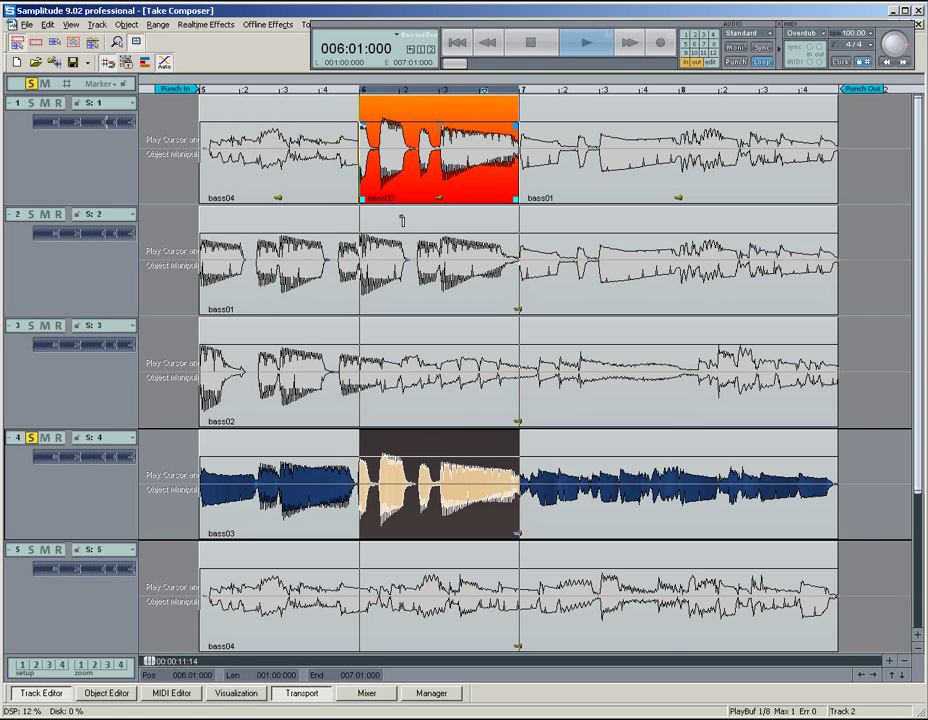
pyautogui.press('Right')
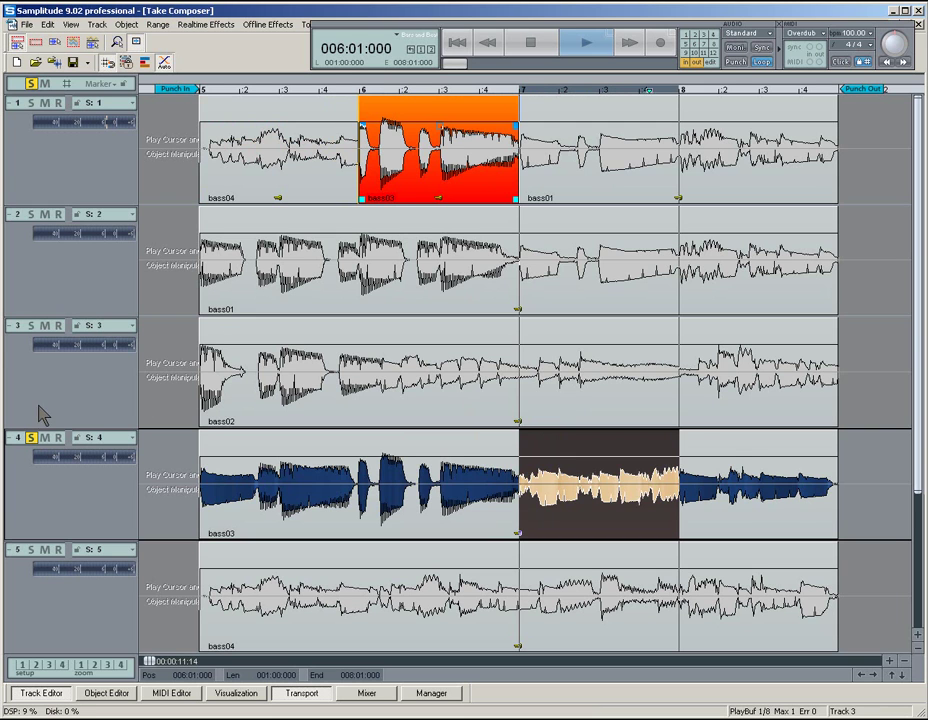
# Solo bass02, bass01 and bass04 in turn, then put the bass02 take into bar 7 of the comp.
pyautogui.click(33, 328)
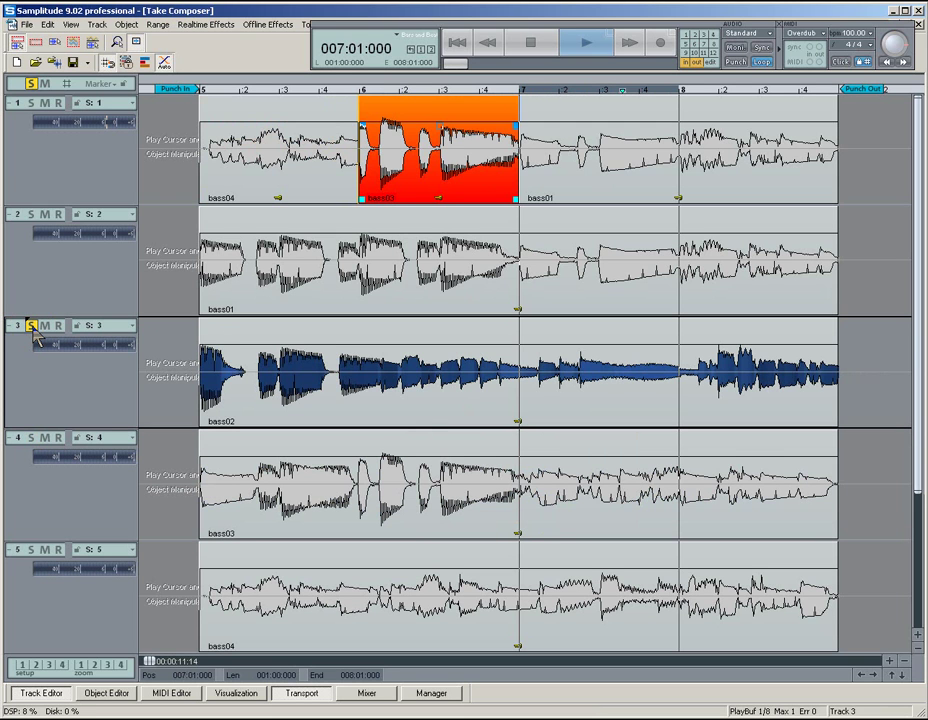
pyautogui.click(31, 216)
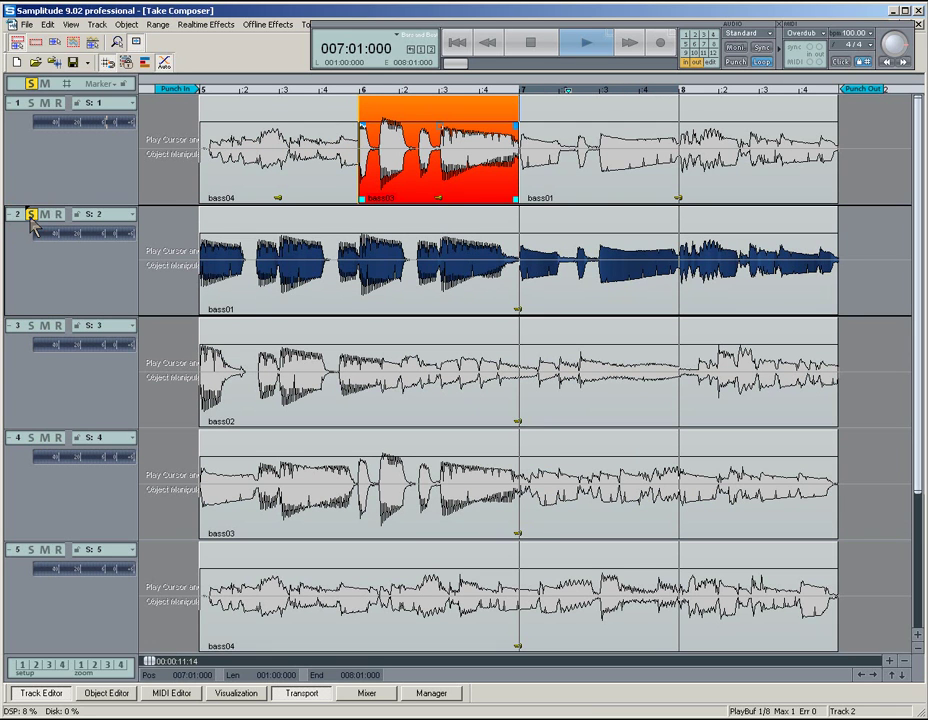
pyautogui.click(31, 551)
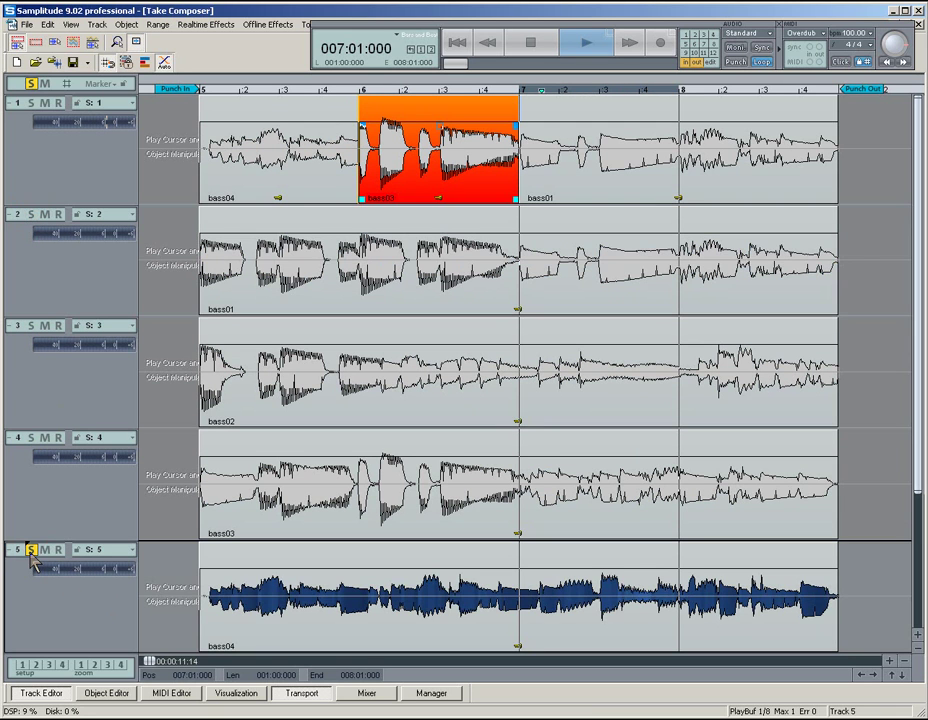
pyautogui.click(31, 327)
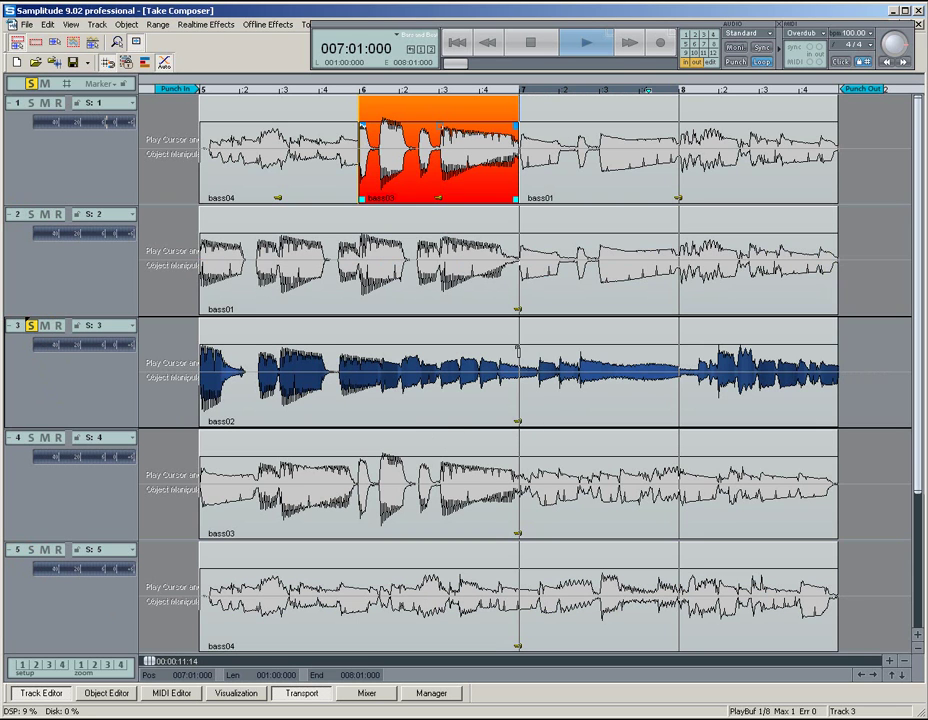
pyautogui.click(589, 91)
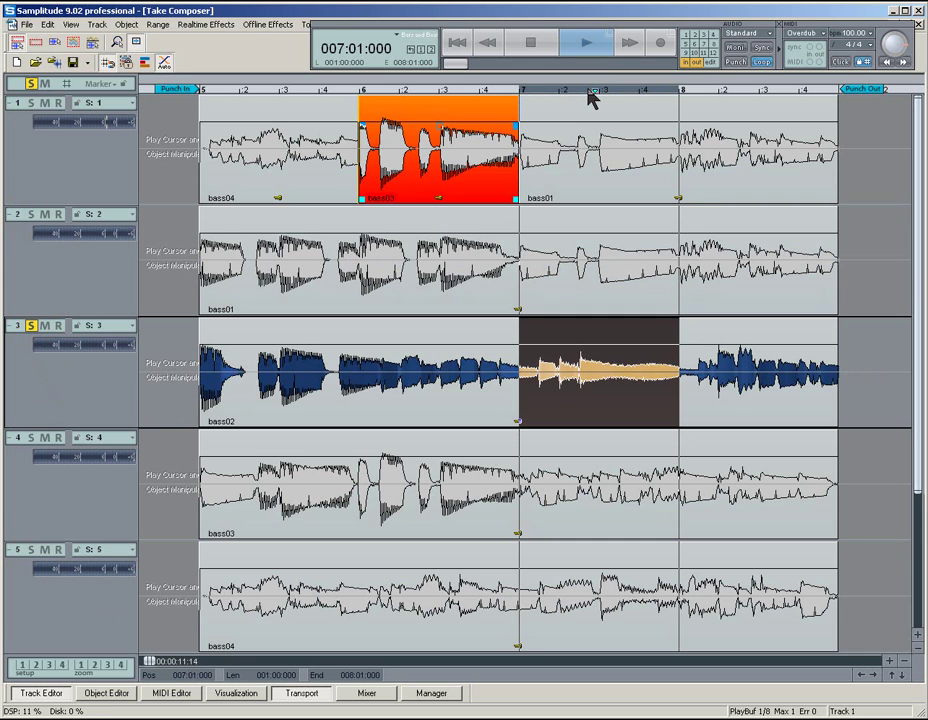
pyautogui.click(591, 95)
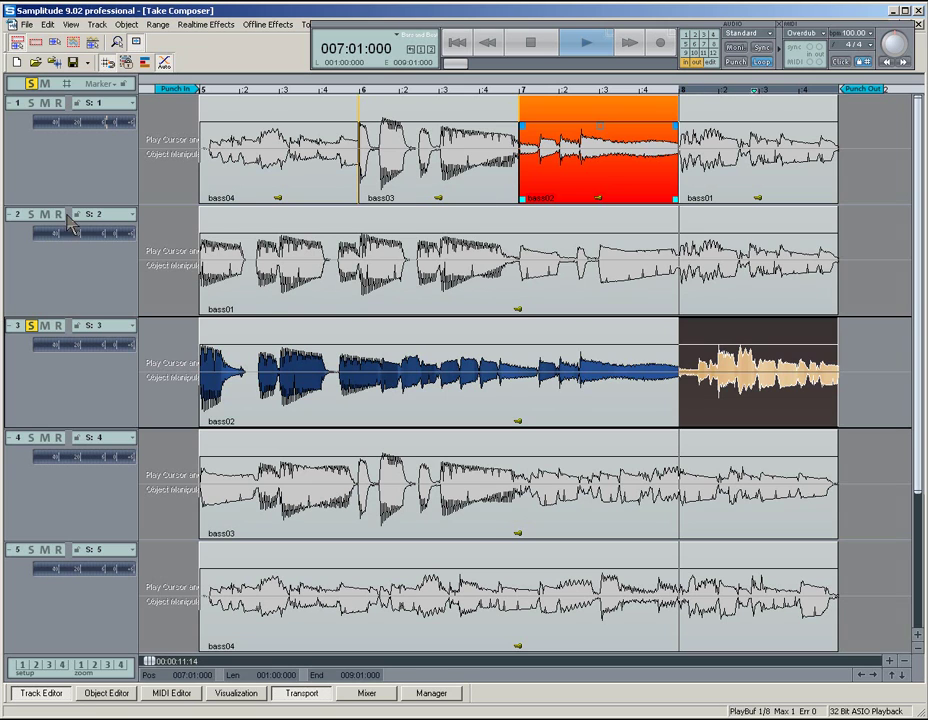
# Audition bass01, bass02, bass03 and bass04 by soloing each take in turn.
pyautogui.click(32, 216)
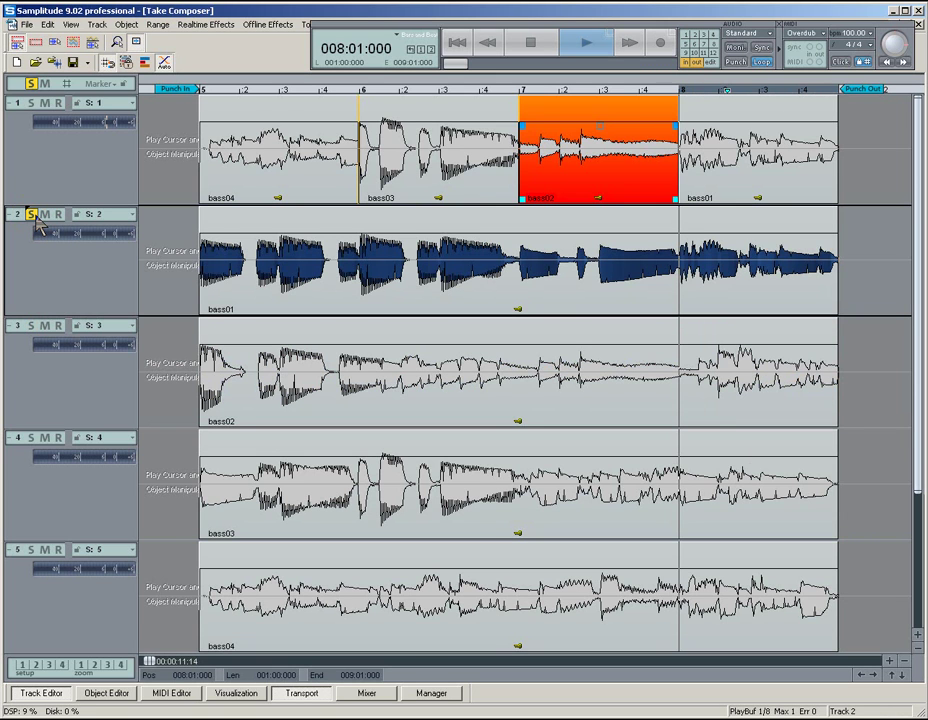
pyautogui.click(31, 326)
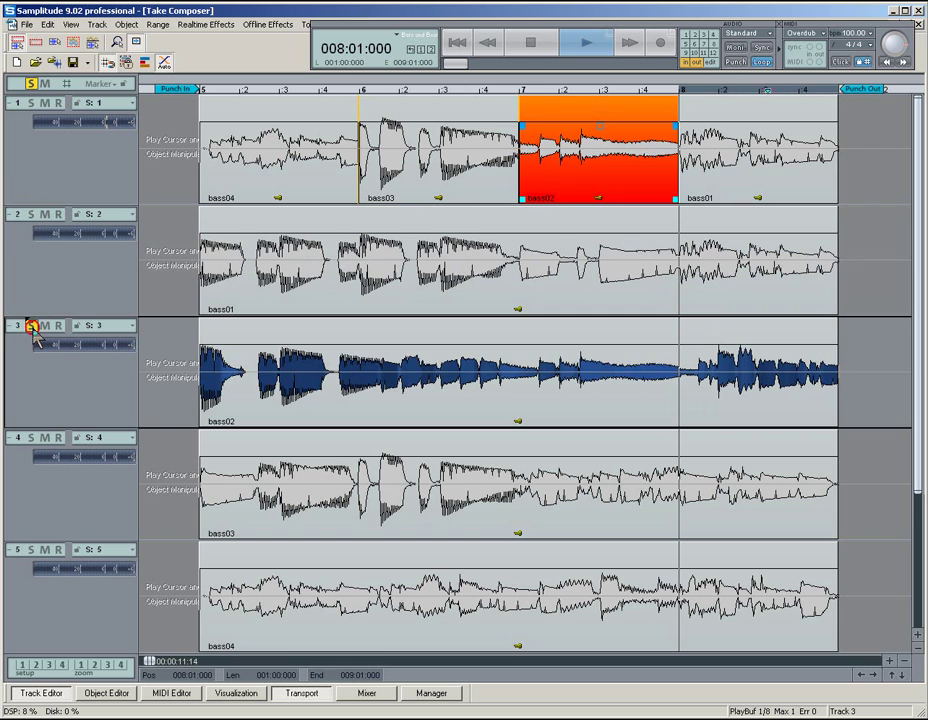
pyautogui.click(31, 438)
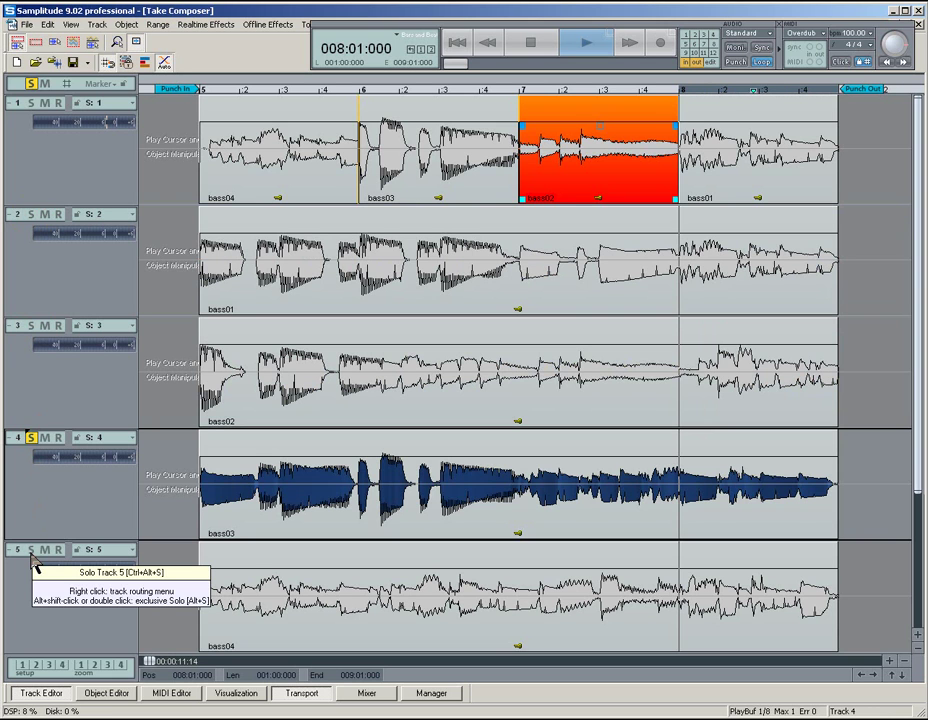
pyautogui.click(31, 550)
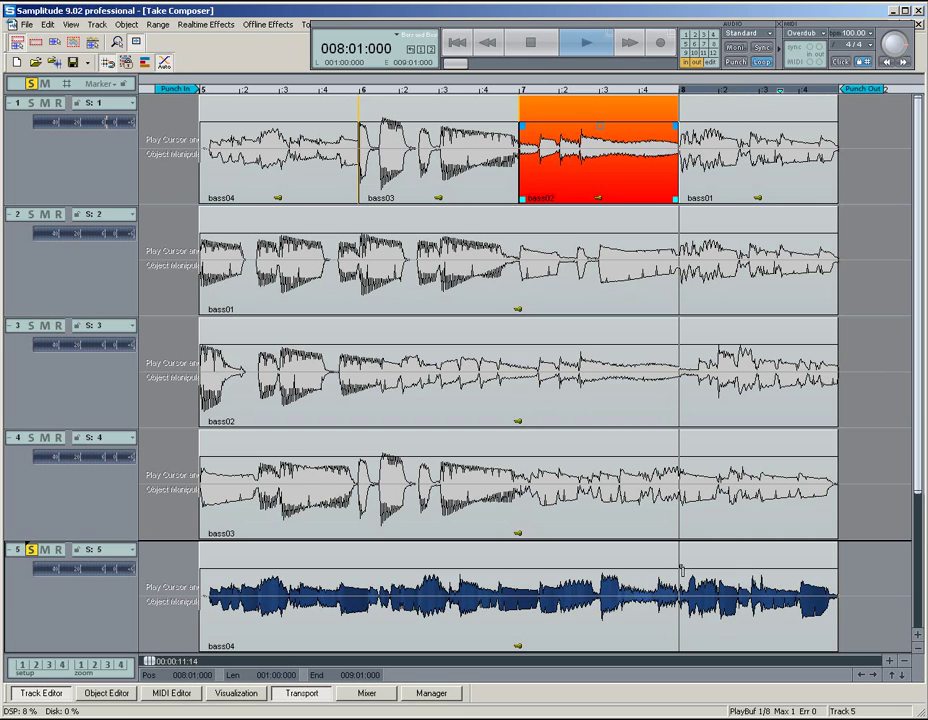
# Use the bass04 take for the comp's final bar 8 and solo the comp track.
pyautogui.click(755, 94)
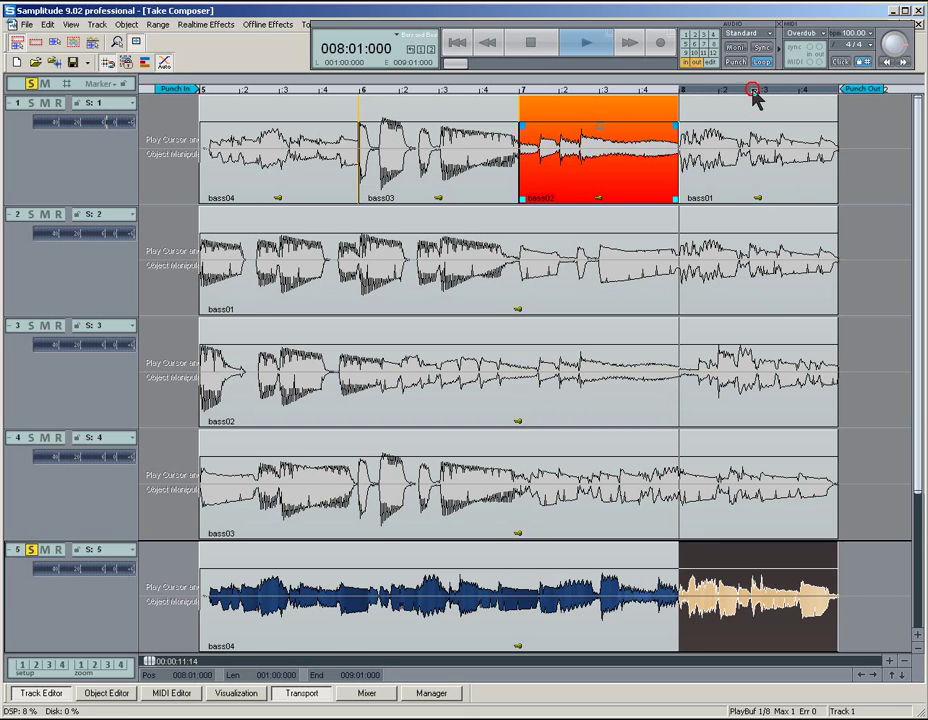
pyautogui.click(745, 103)
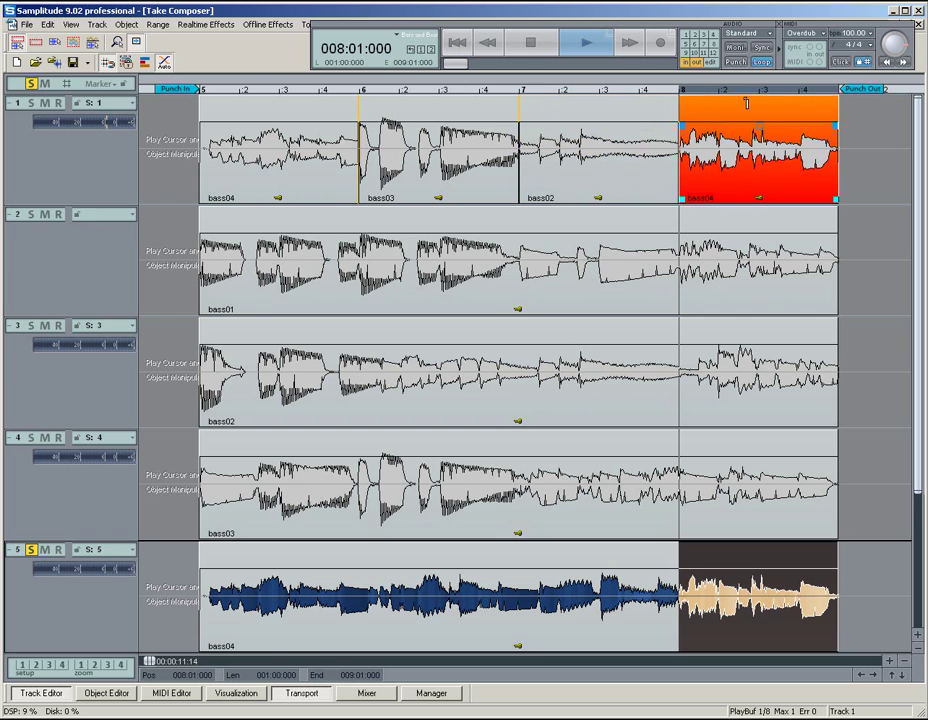
pyautogui.click(31, 103)
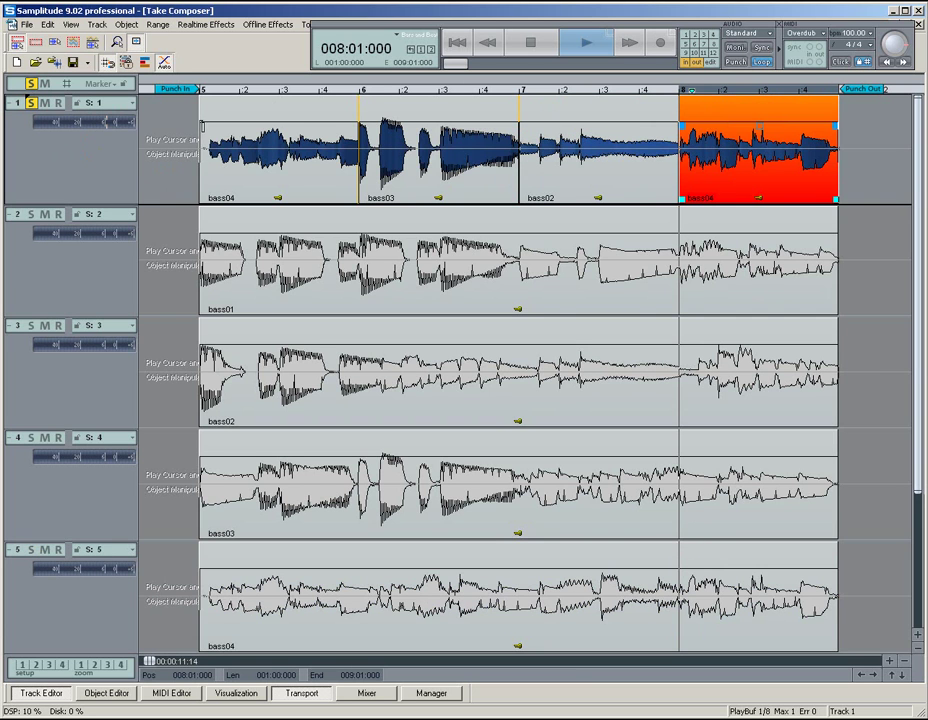
# Play the comp over bars 5–9, then mark beat 6:01–6:02 on the bass01 take.
pyautogui.moveTo(203, 150); pyautogui.dragTo(843, 185)
pyautogui.press('space')
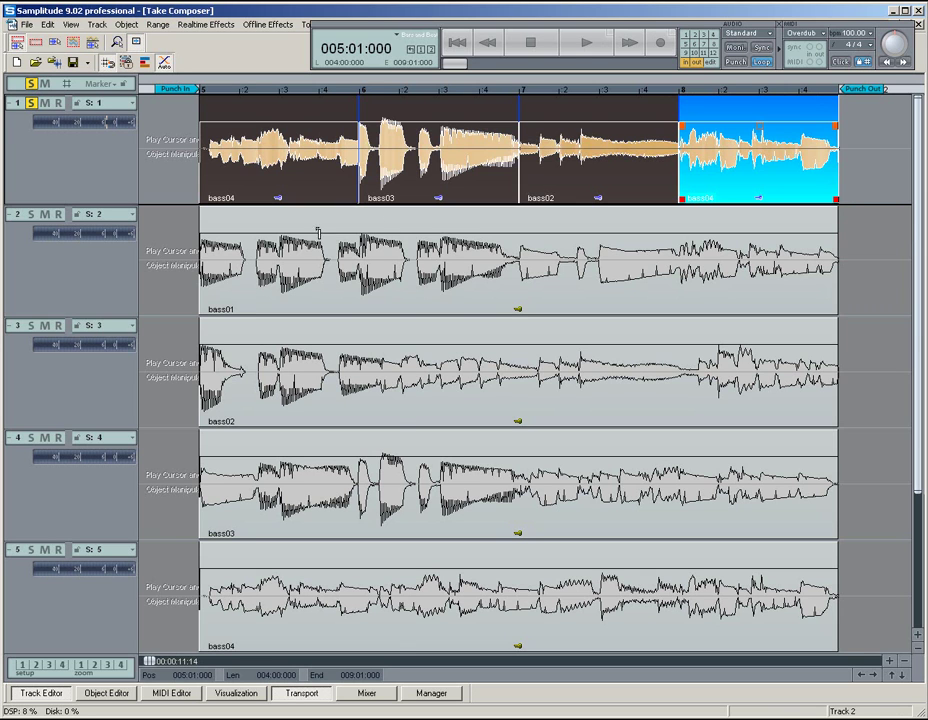
pyautogui.moveTo(362, 250); pyautogui.dragTo(479, 250)
pyautogui.click(440, 245)
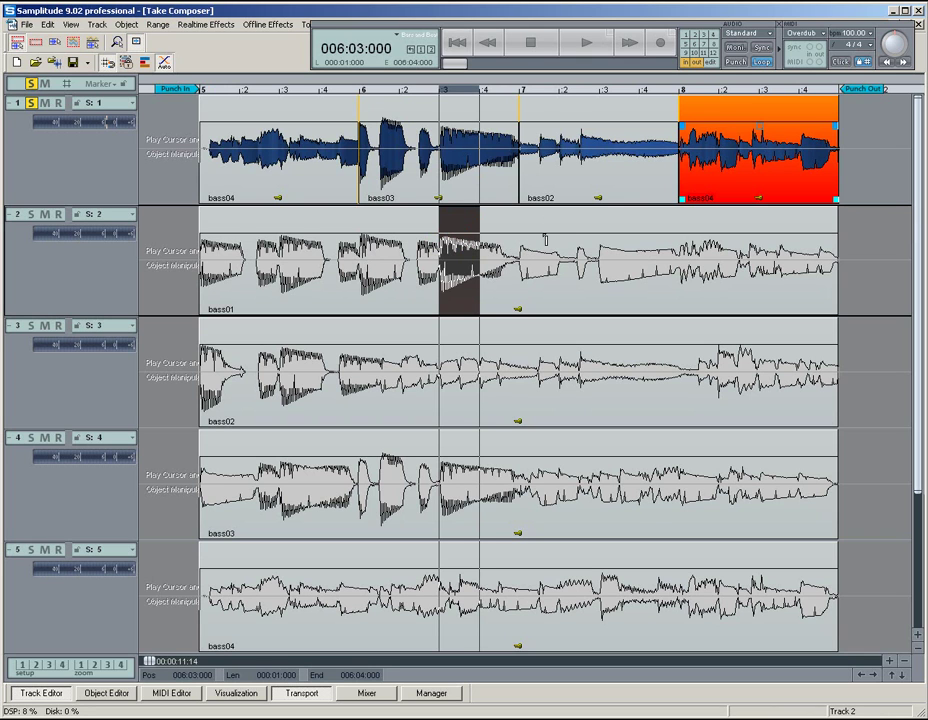
pyautogui.click(520, 228)
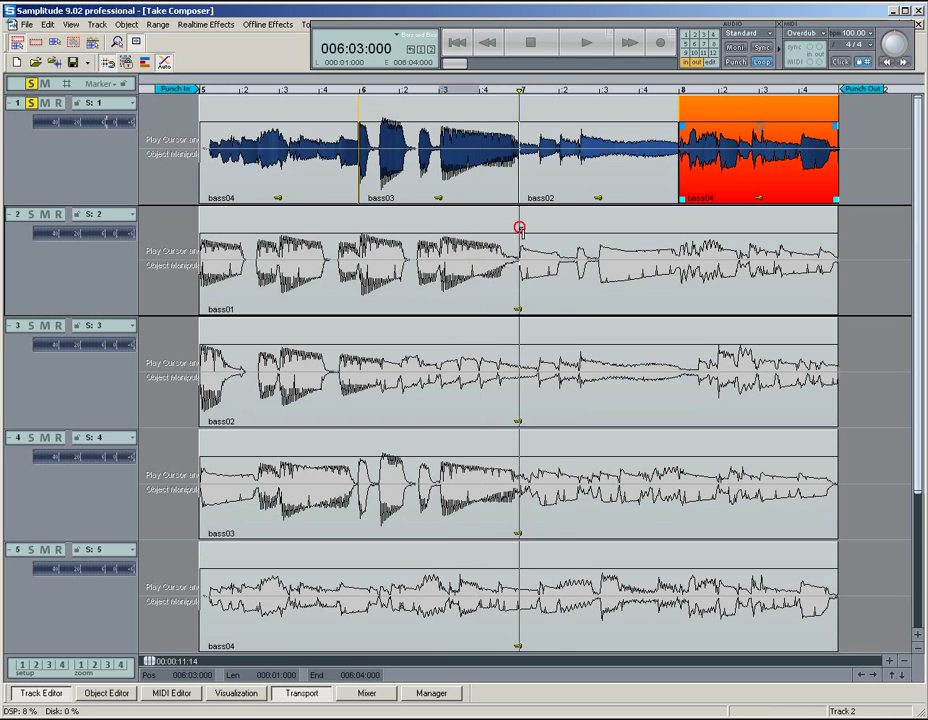
pyautogui.moveTo(520, 228); pyautogui.dragTo(562, 236)
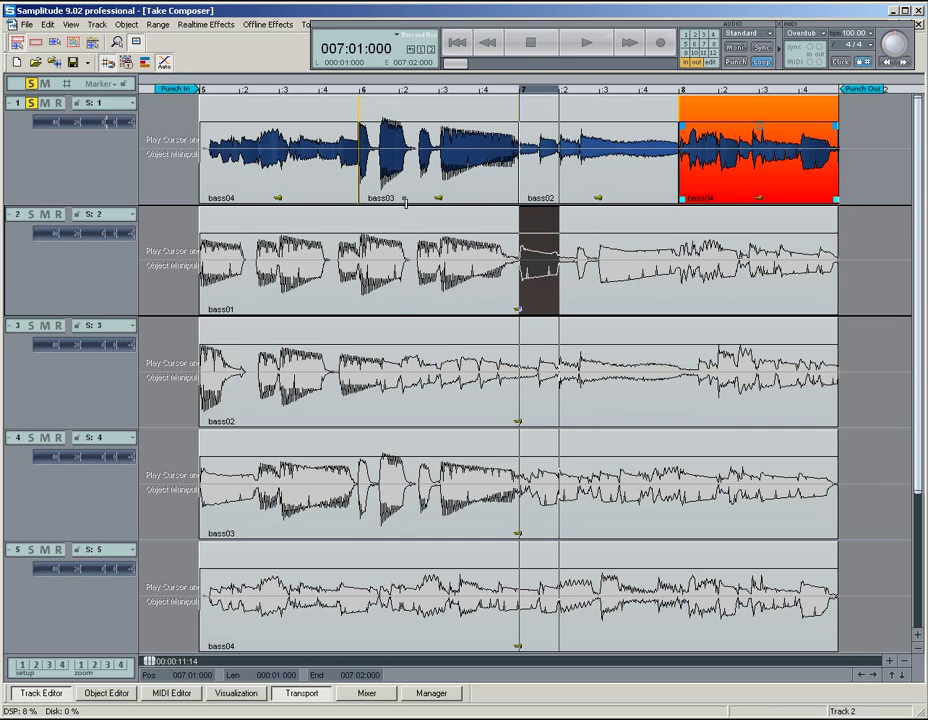
pyautogui.moveTo(361, 215); pyautogui.dragTo(395, 226)
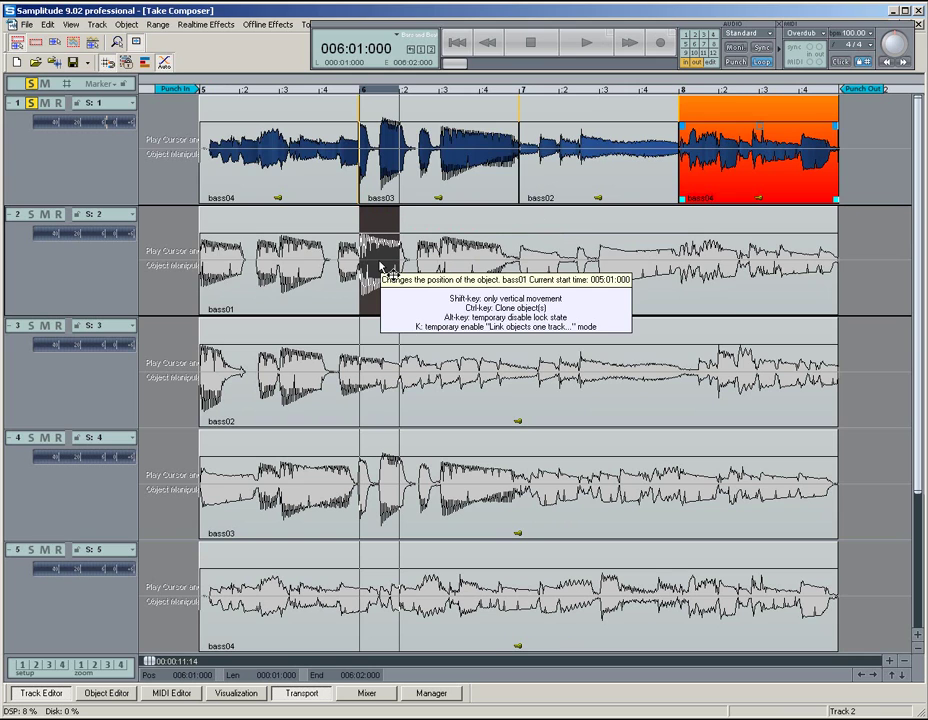
# Set Grid/Bars snapping to 1/8, shift the bass01 range to 6:03:192, and mark bars 5–9.
pyautogui.press('p')
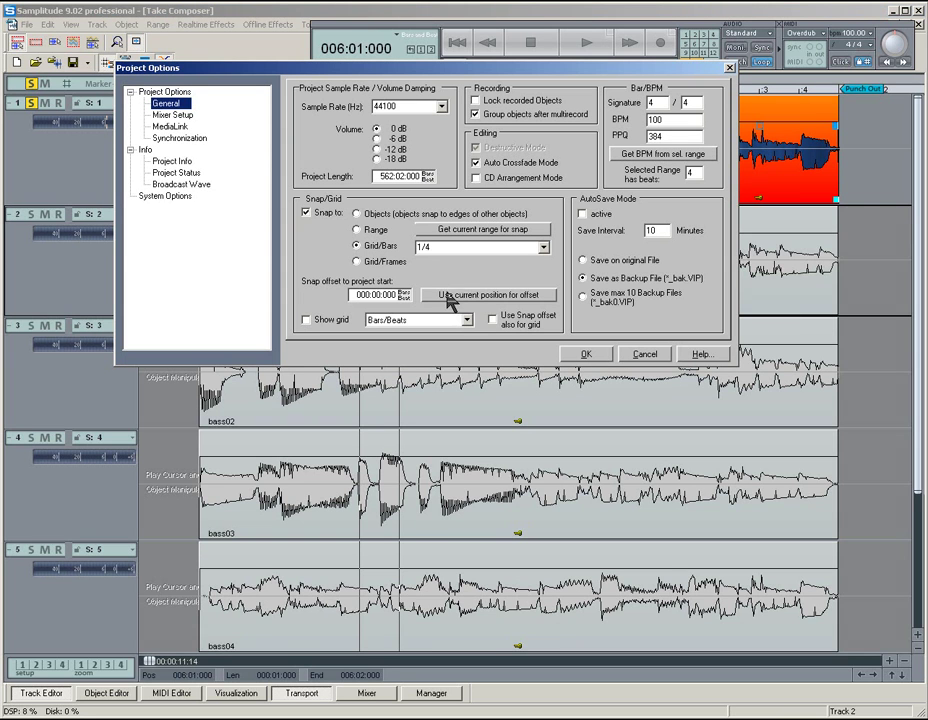
pyautogui.click(543, 248)
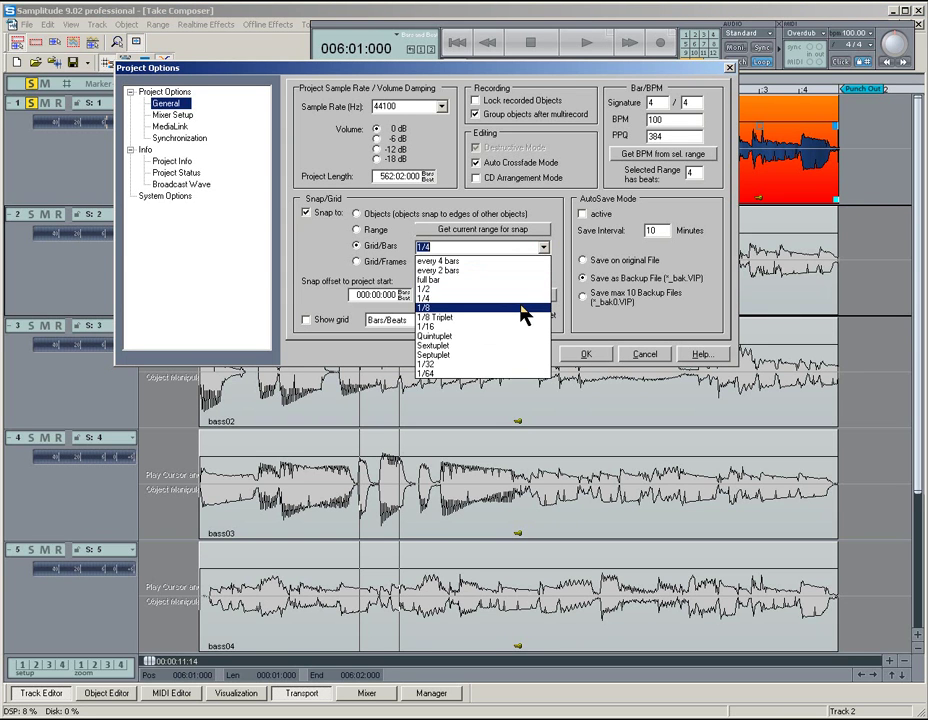
pyautogui.click(523, 308)
pyautogui.click(586, 354)
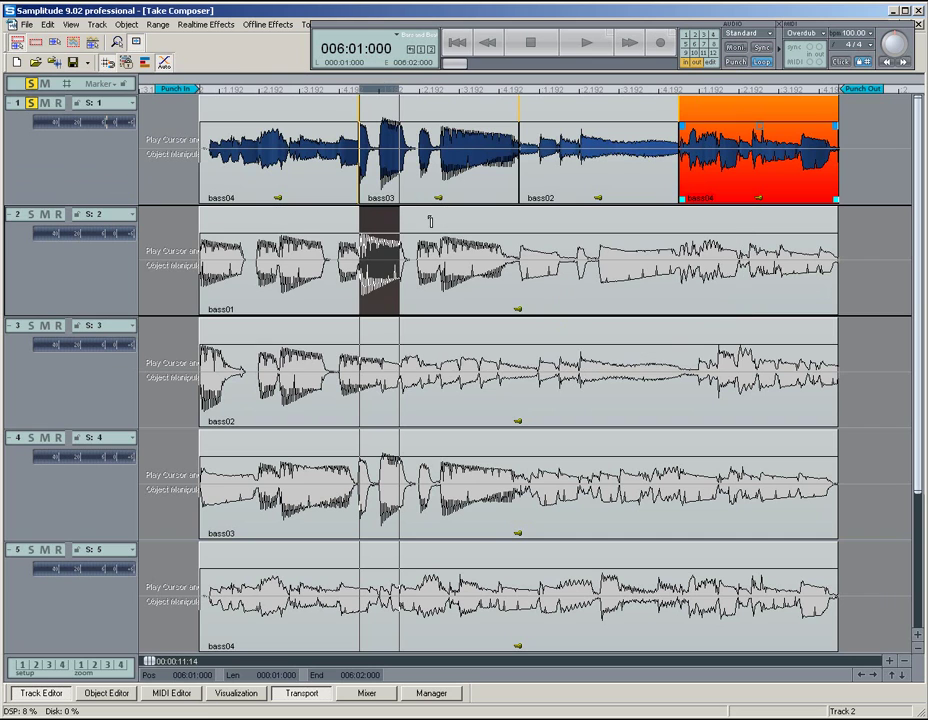
pyautogui.moveTo(421, 217); pyautogui.dragTo(504, 224)
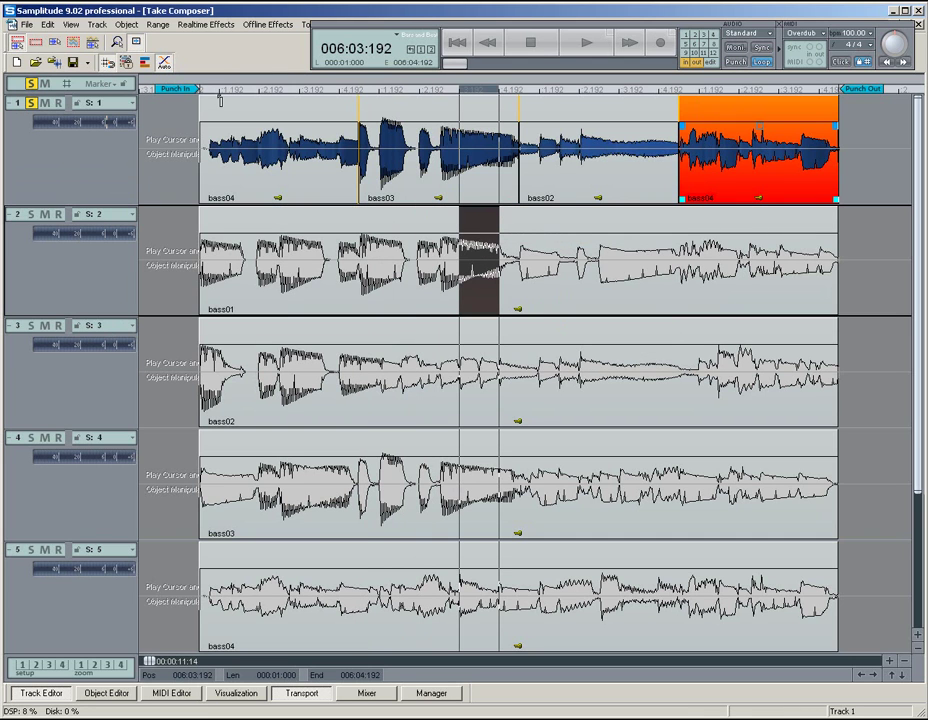
pyautogui.moveTo(207, 125); pyautogui.dragTo(835, 132)
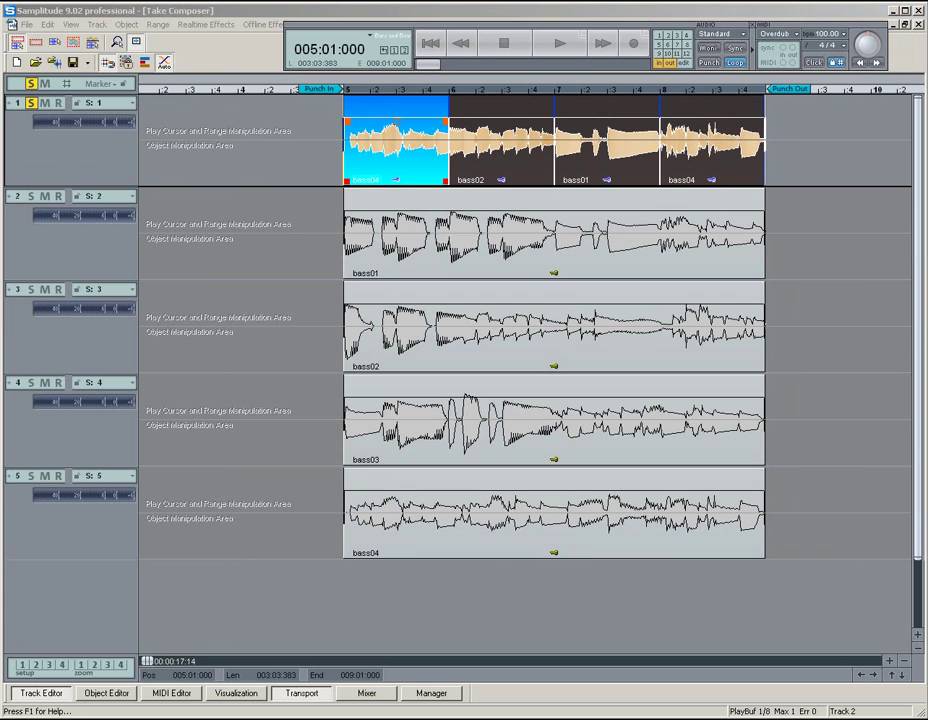
# Play back the comp with bass01, then bass02 selected, and close the Take Composer.
pyautogui.click(645, 266)
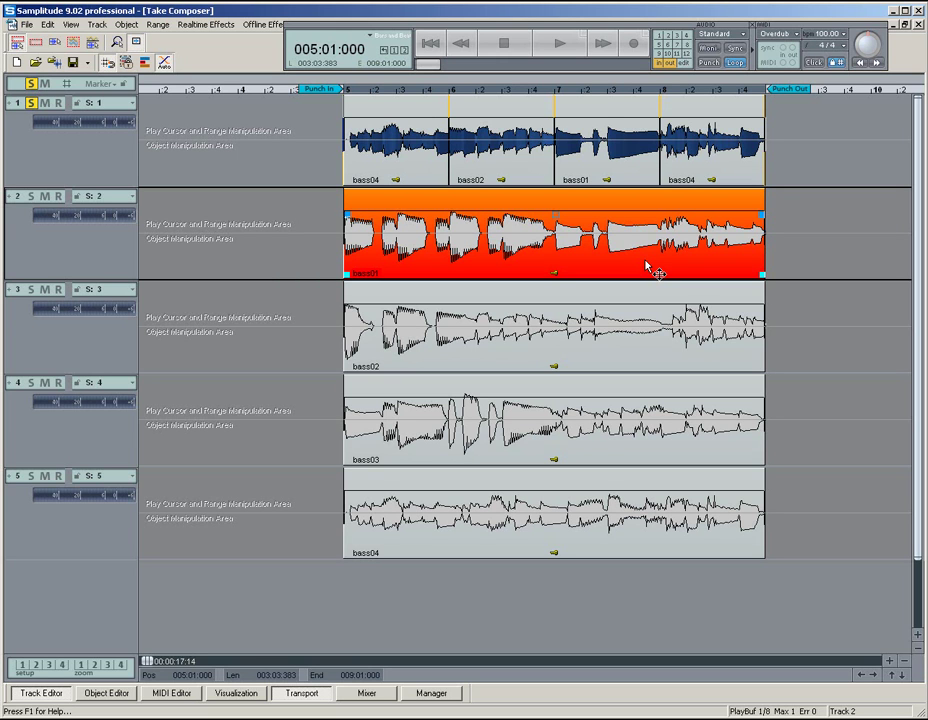
pyautogui.press('space')
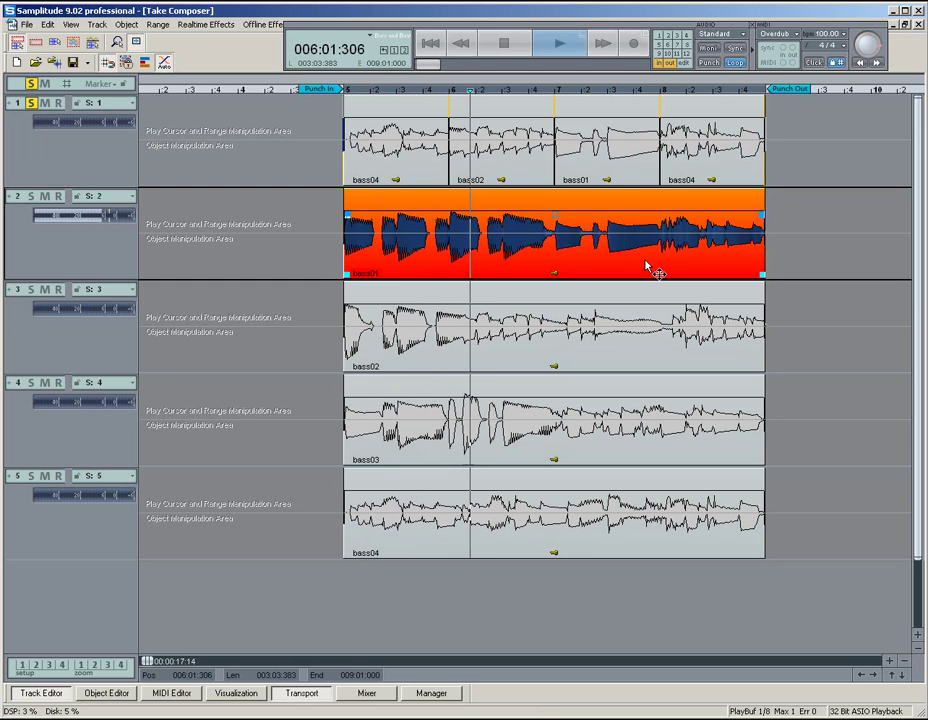
pyautogui.press('space')
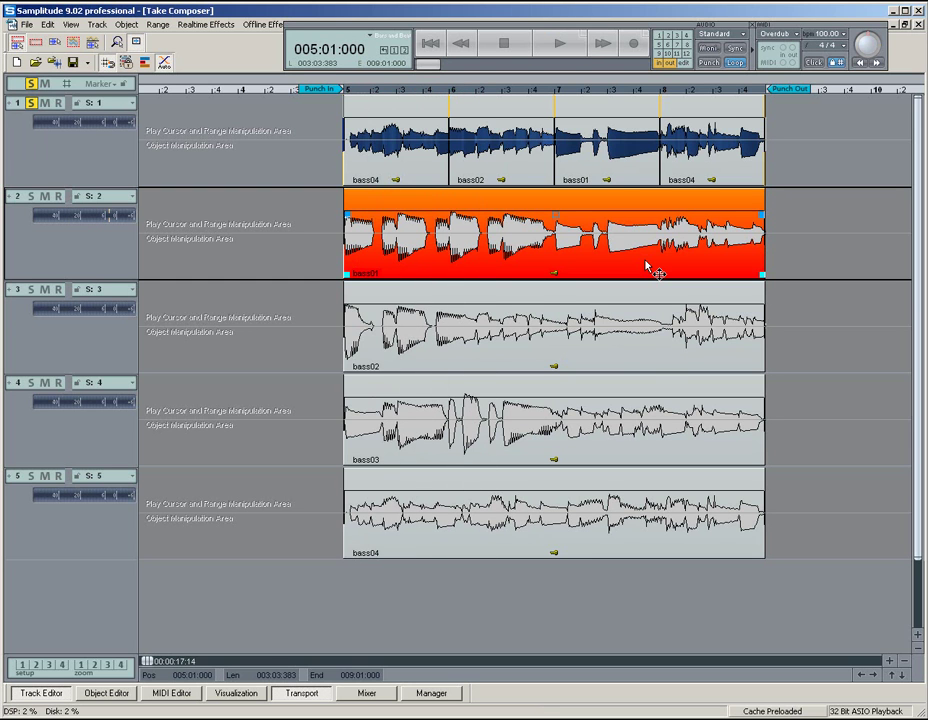
pyautogui.click(625, 345)
pyautogui.press('space')
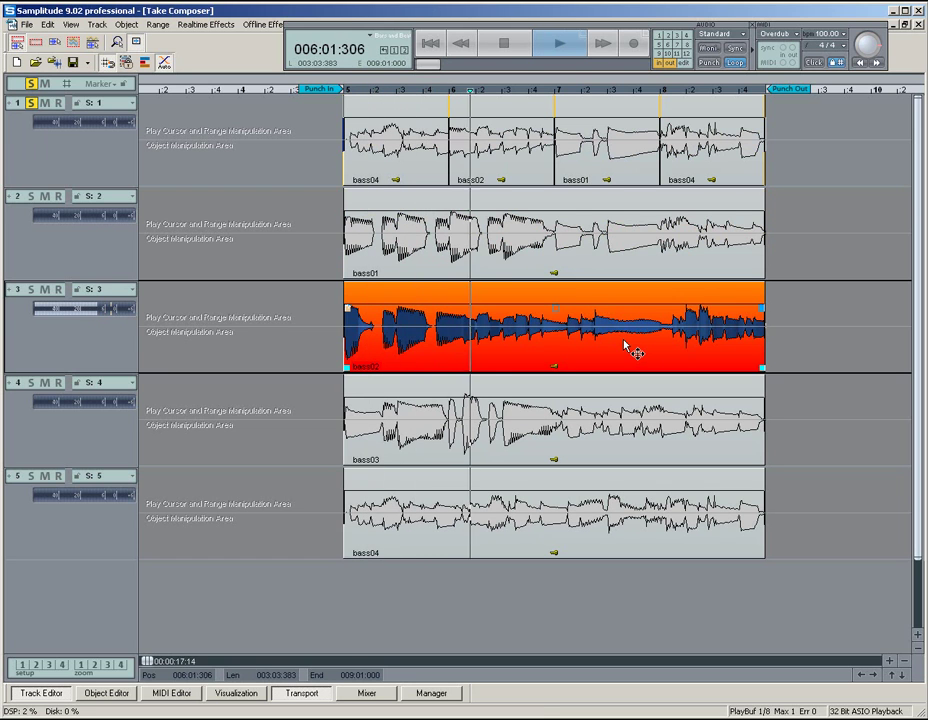
pyautogui.press('space')
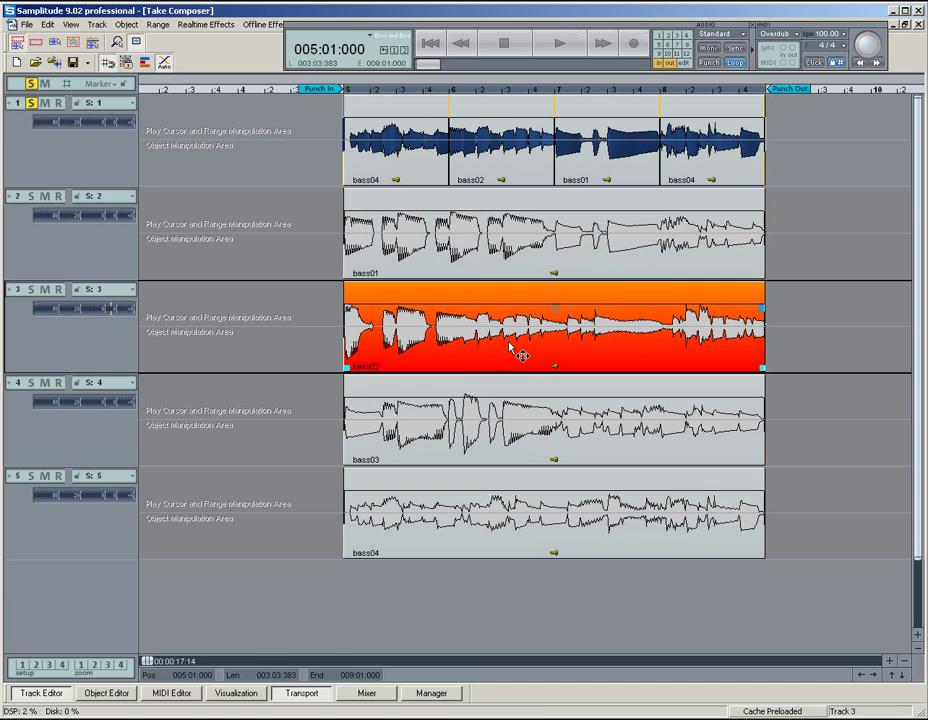
pyautogui.press('space')
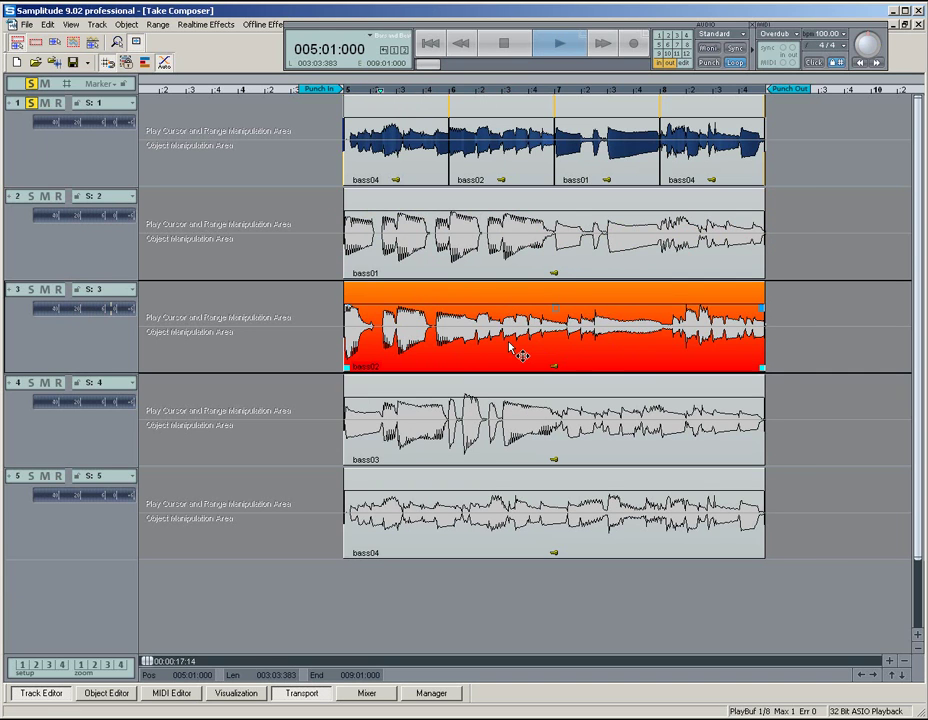
pyautogui.press('space')
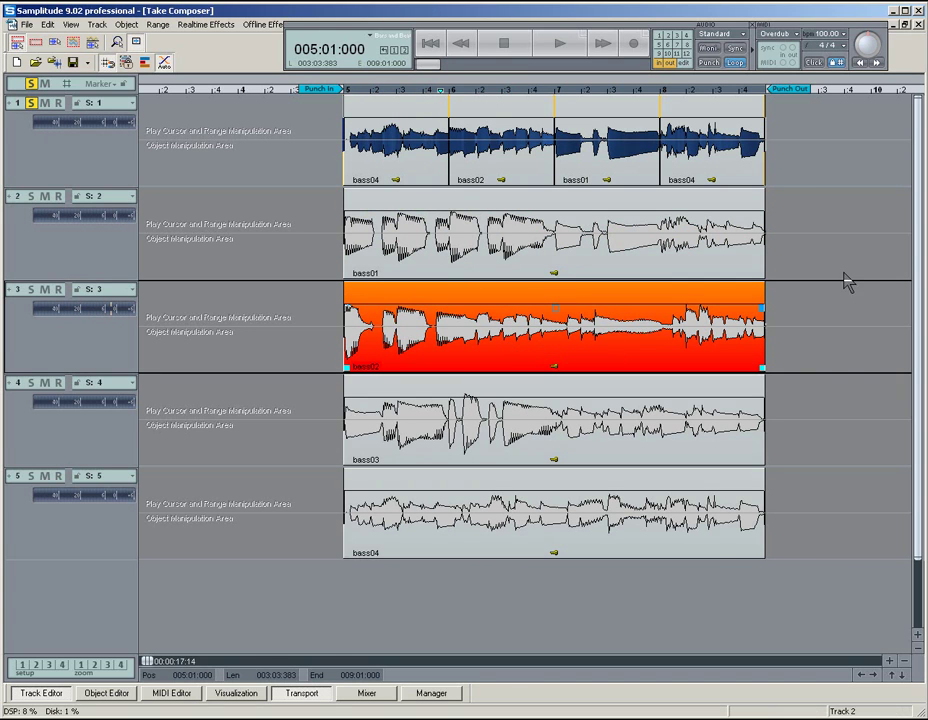
pyautogui.click(918, 25)
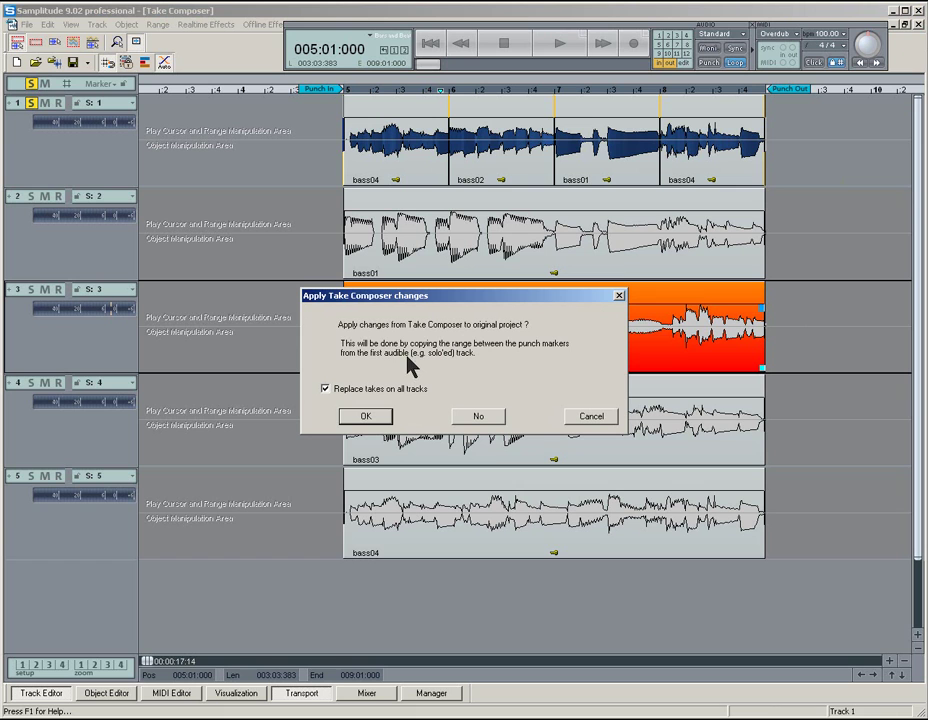
# Apply the comp to track 2, play bass04, bass02, bass01, bass04, and select the first bass04 clip.
pyautogui.click(364, 418)
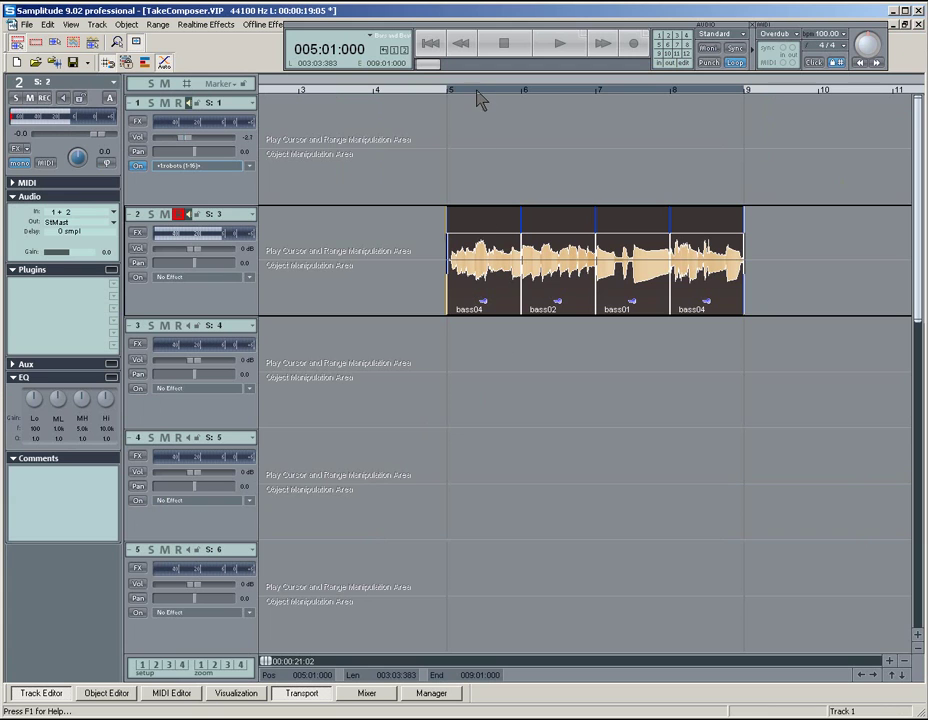
pyautogui.press('space')
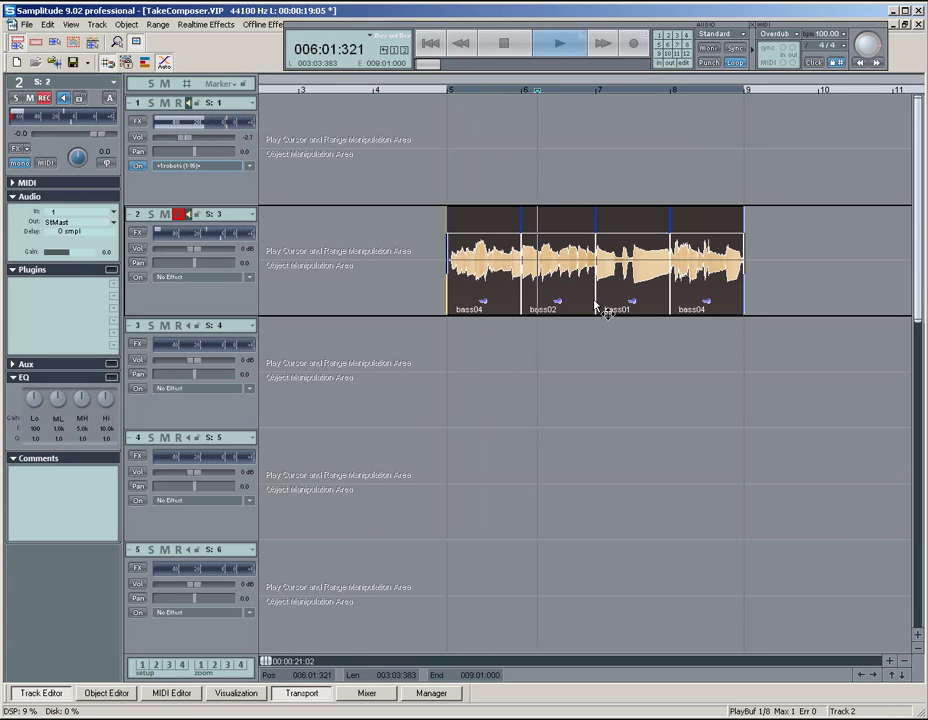
pyautogui.press('space')
pyautogui.click(488, 281)
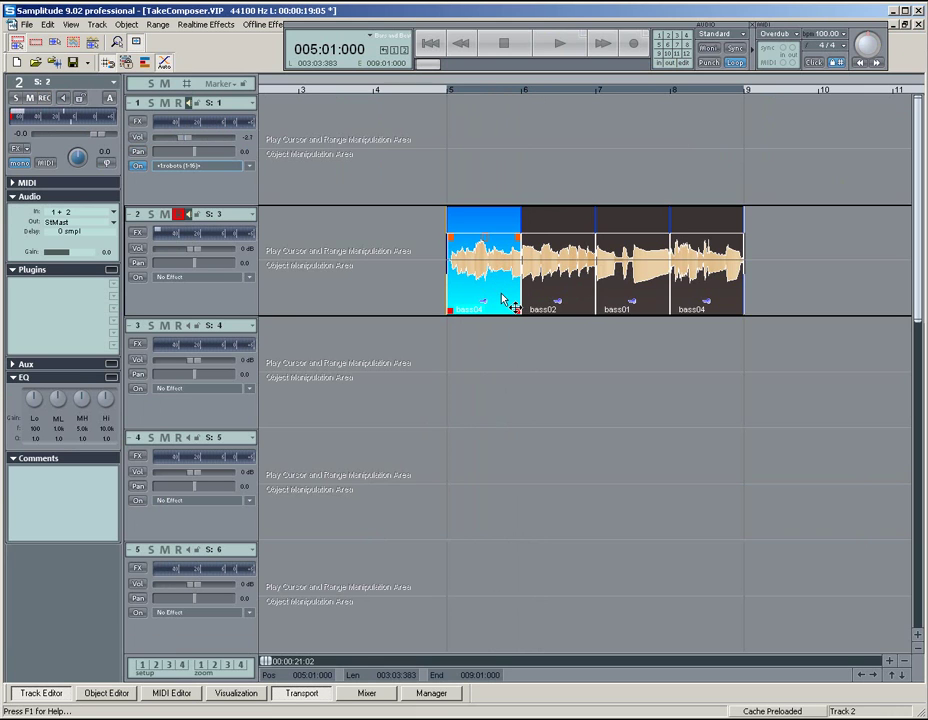